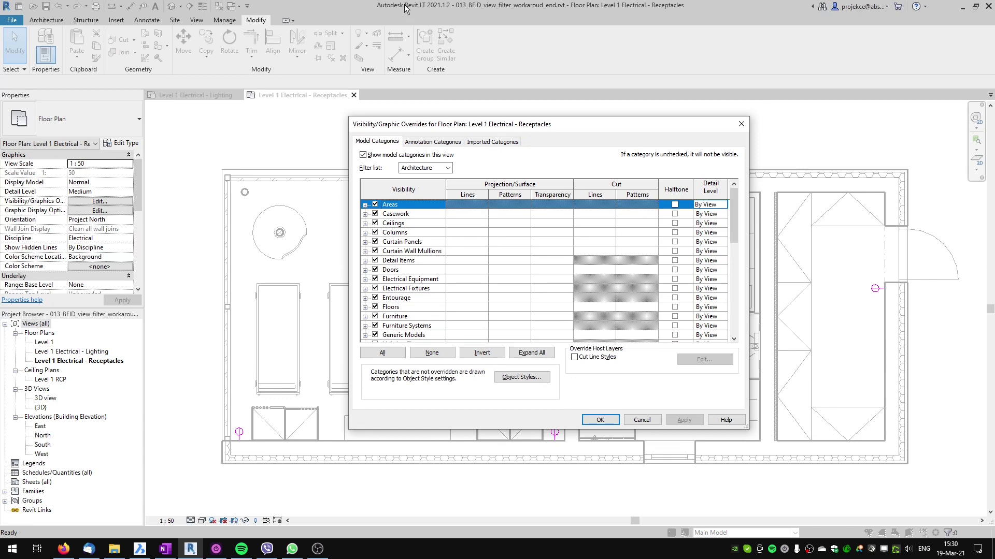
- Dismiss the visibility overrides and inspect the double switch beside the door in the Level 1 Electrical - Lighting plan
left_click(642, 420)
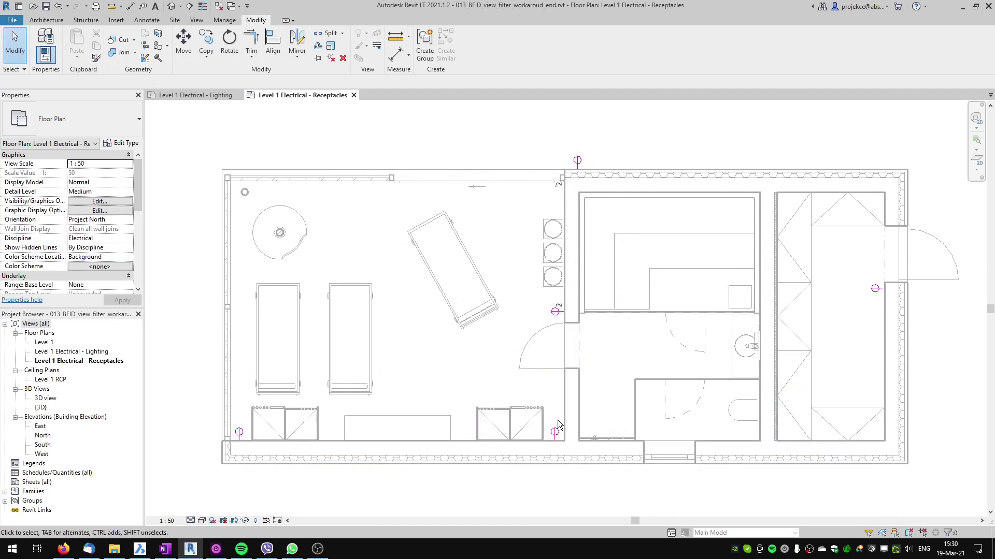
left_click(214, 98)
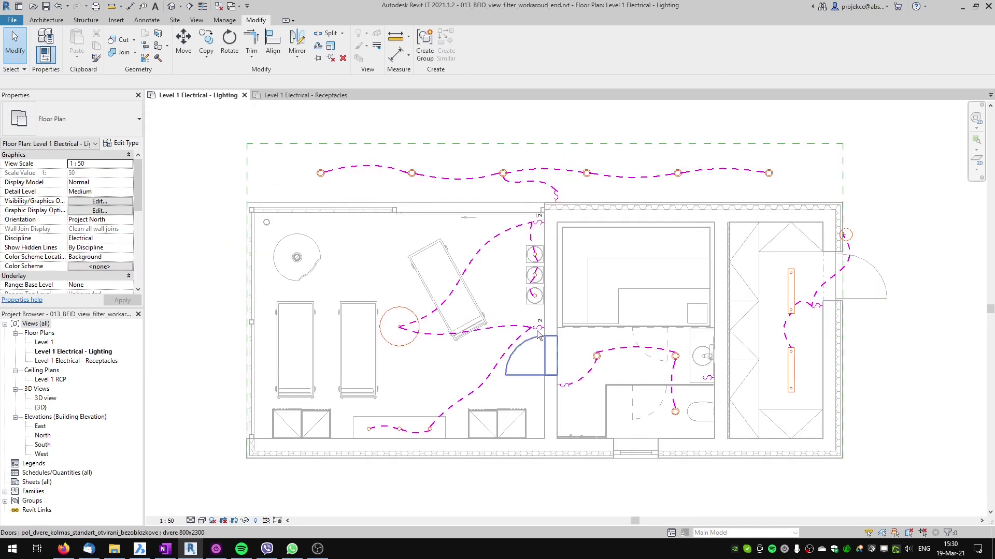
key("Tab")
key("Tab")
key("Tab")
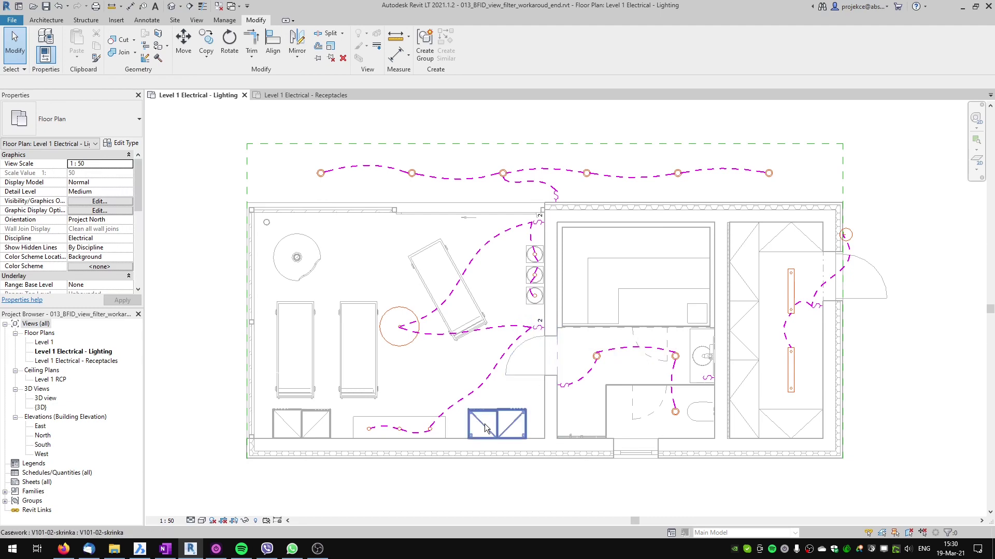
left_click(542, 330)
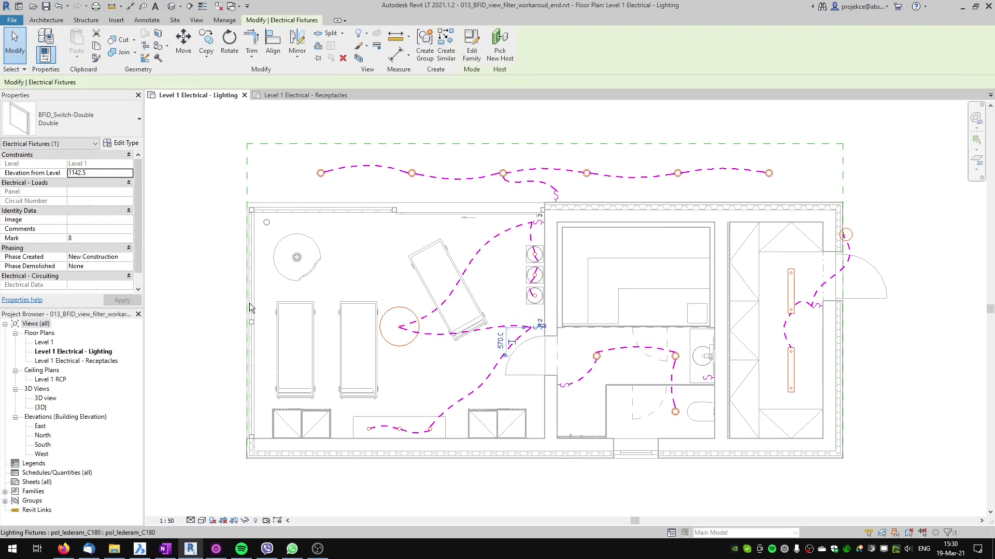
- Check the properties of the single outlet in the large room's lower-right corner in the Level 1 Electrical - Receptacles plan
left_click(269, 94)
left_click(554, 431)
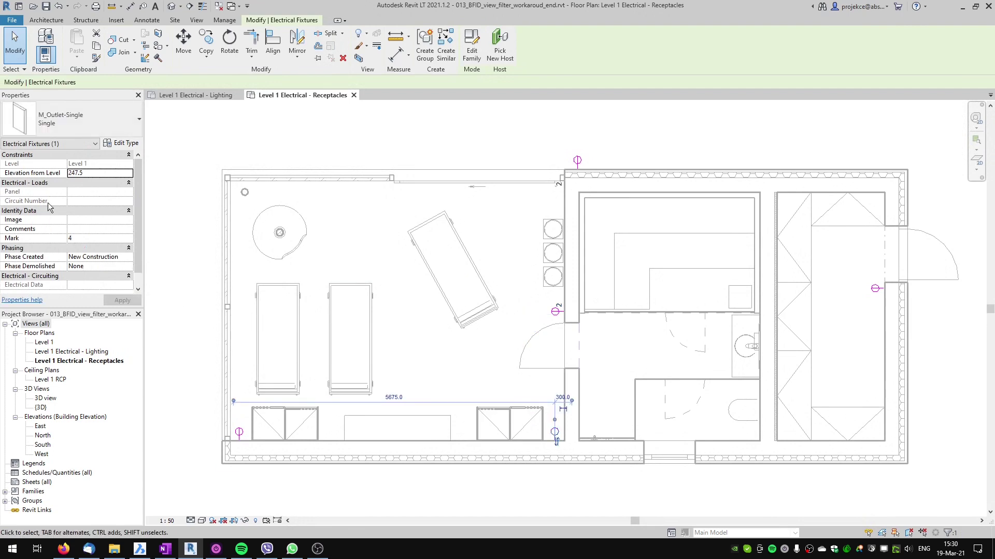
left_click(335, 218)
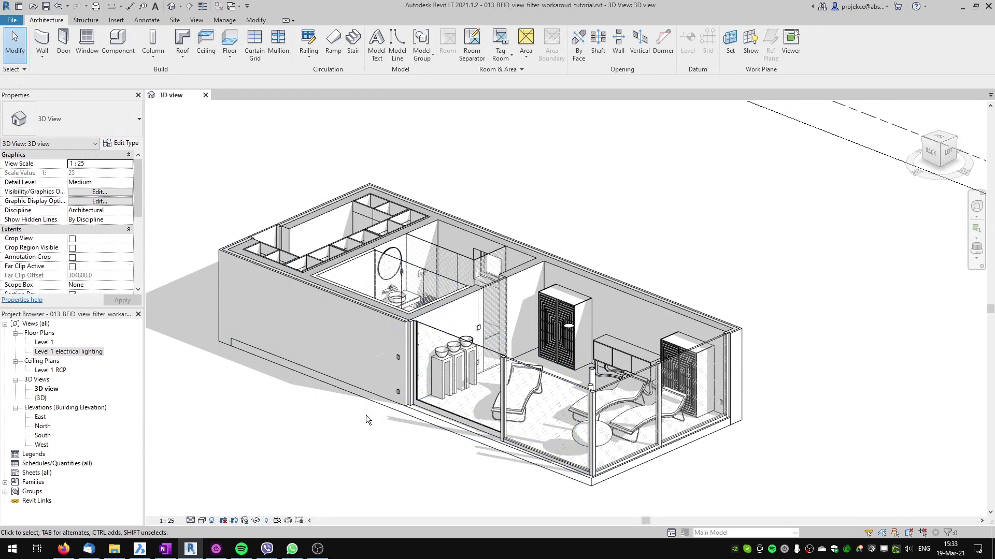
- Open the Level 1 electrical lighting floor plan and compare the categories of the lower-right single outlet and the upper double switch
double_click(68, 352)
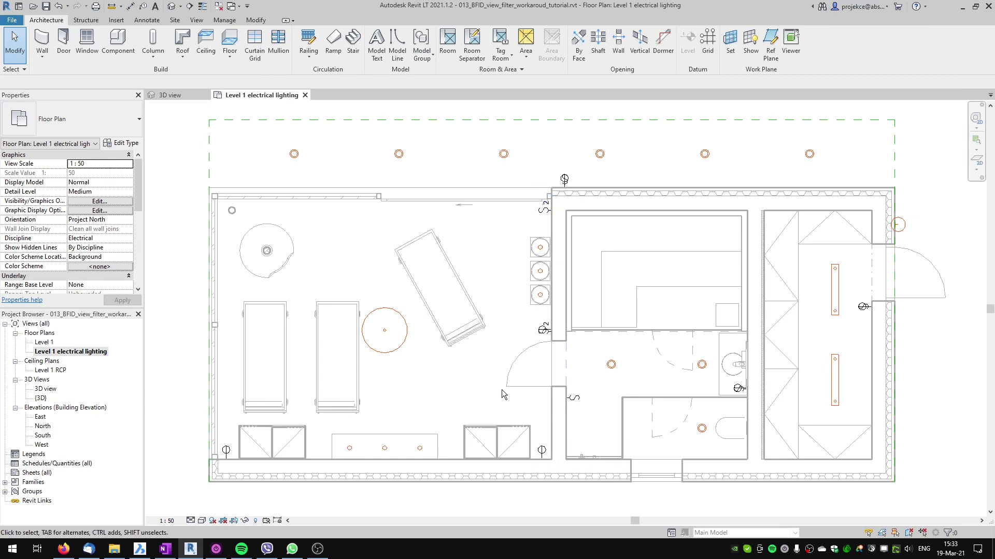
left_click(543, 452)
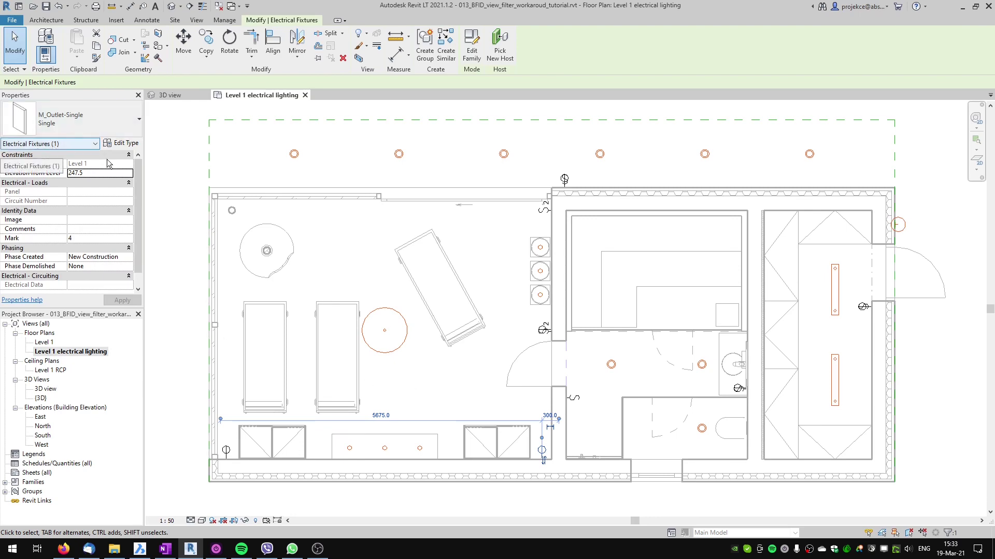
key("Escape")
left_click(544, 209)
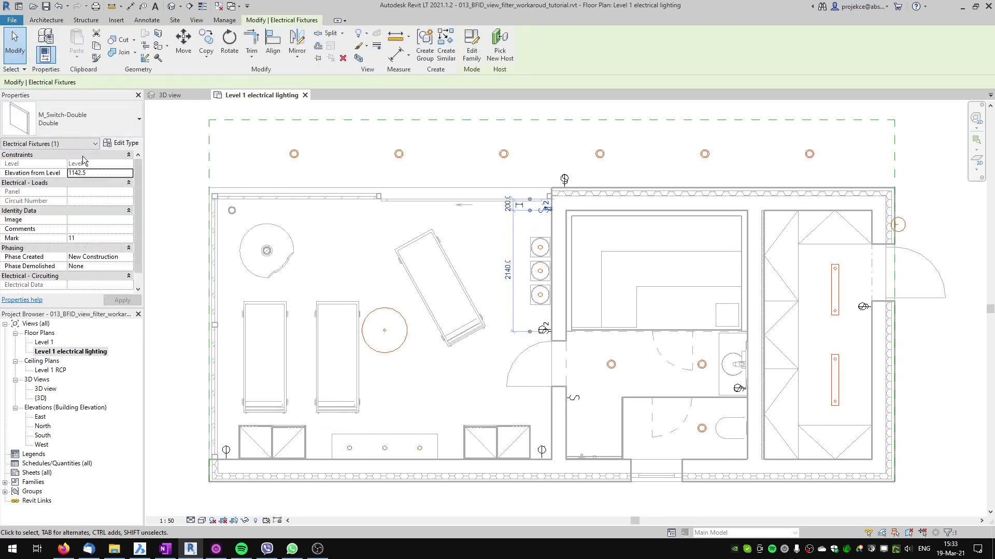
left_click(450, 383)
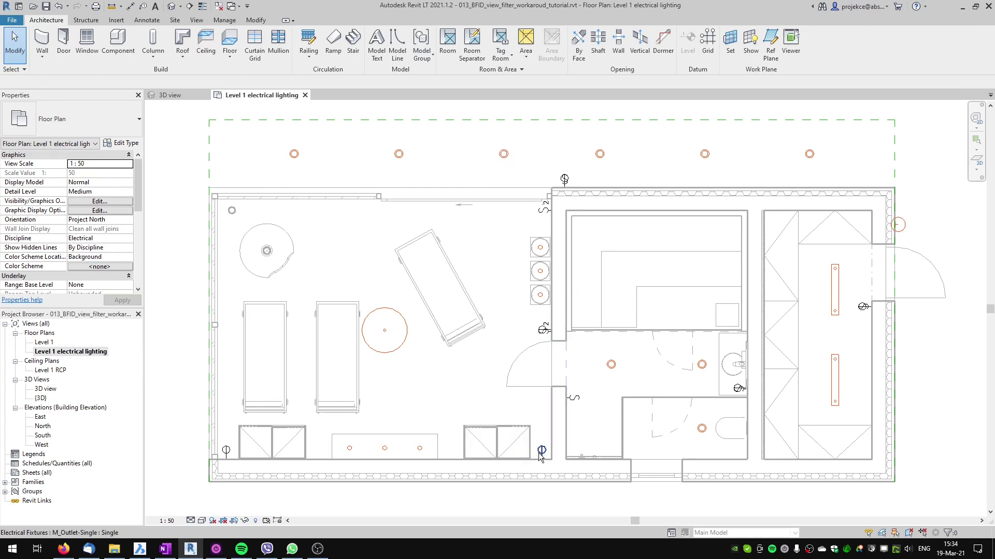
- Duplicate the Level 1 electrical lighting floor plan with detailing
left_click(80, 354)
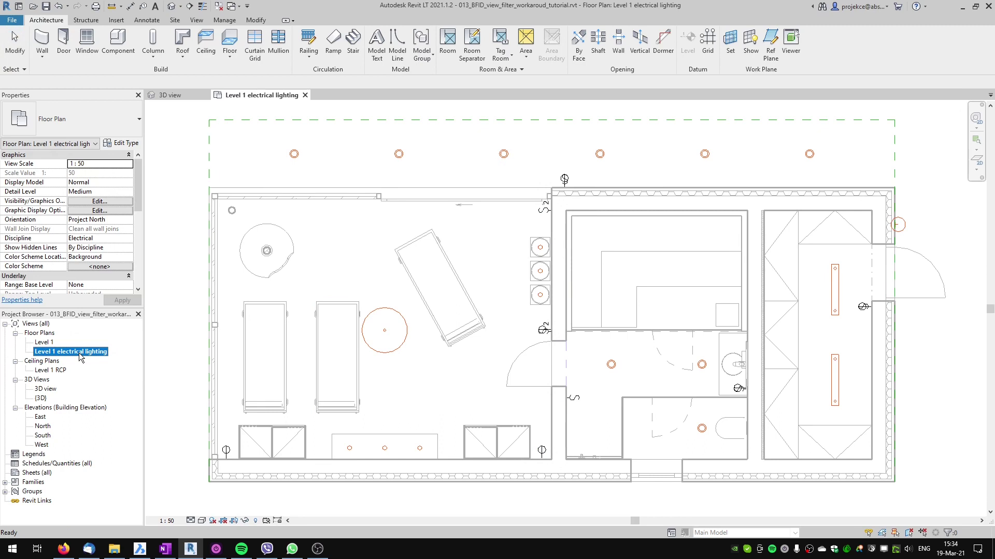
right_click(80, 356)
mouse_move(166, 203)
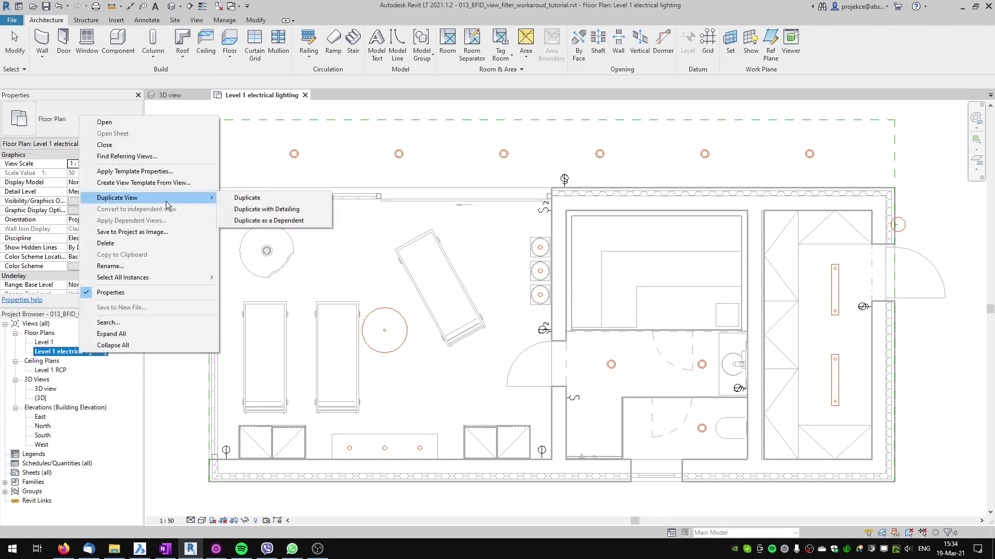
left_click(243, 209)
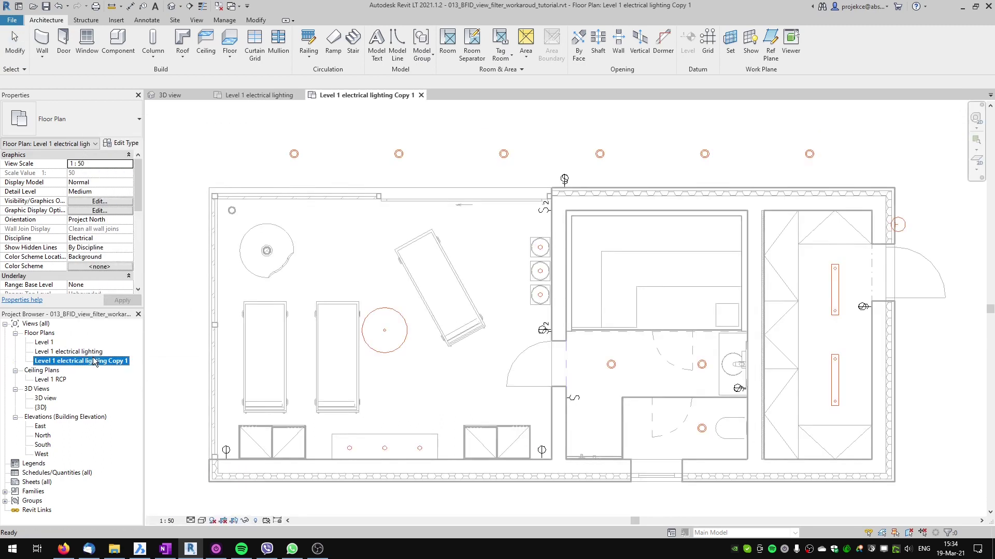
- Rename the duplicated floor plan as Level 1 electrical recepatacles
left_click(79, 362)
left_click(79, 361)
type("recepatacles")
key("Return")
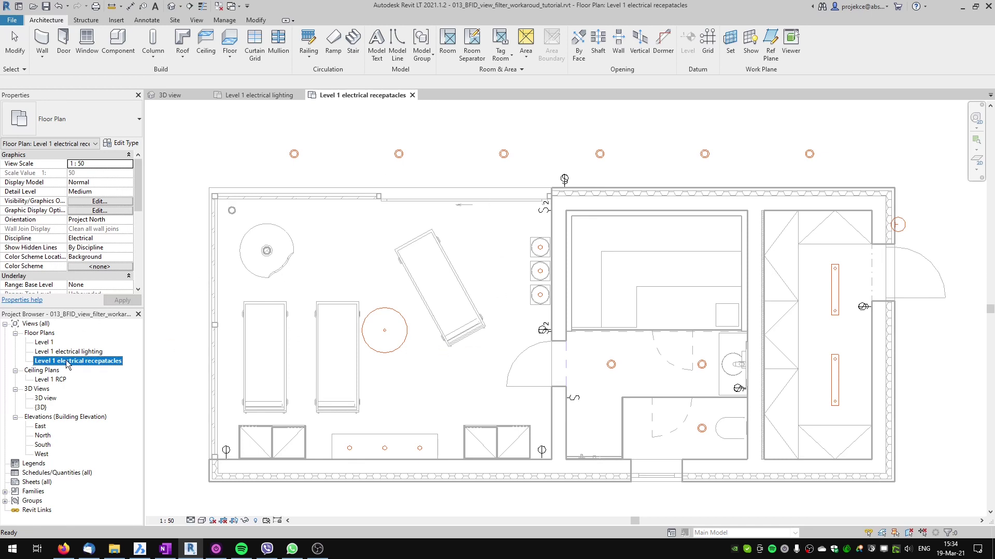
- Review the Visibility/Graphic Overrides of the Level 1 electrical lighting plan and check the category of the large room's lower-right outlet
left_click(254, 96)
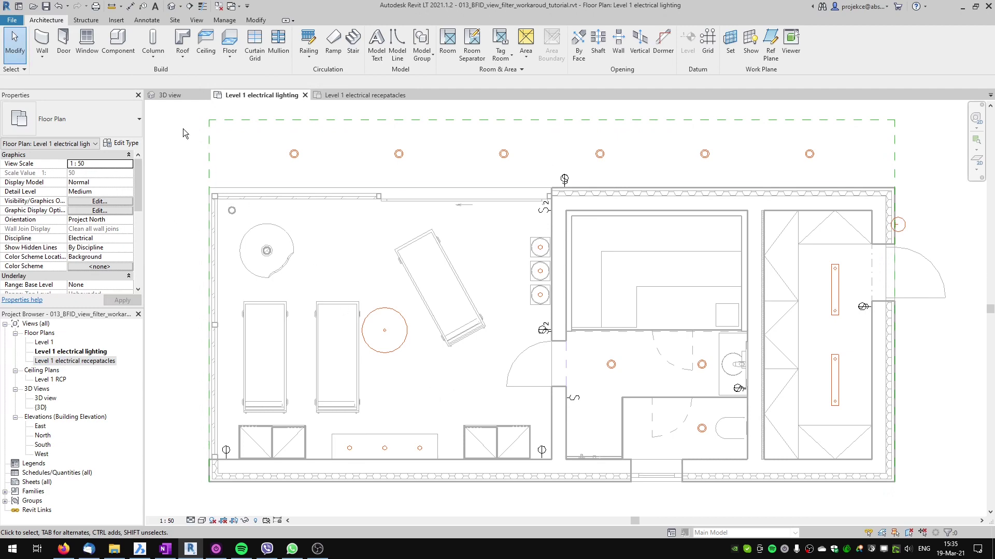
left_click(197, 21)
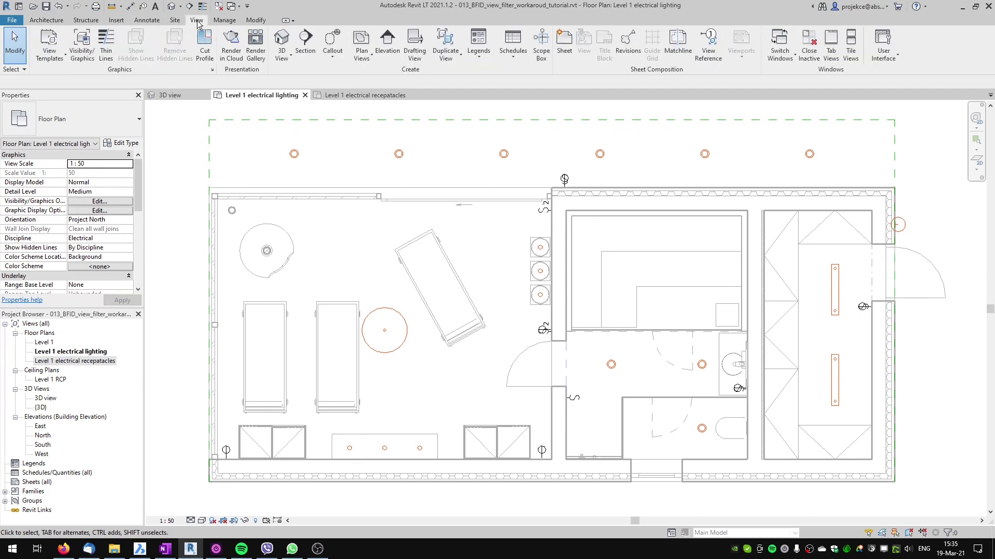
left_click(82, 46)
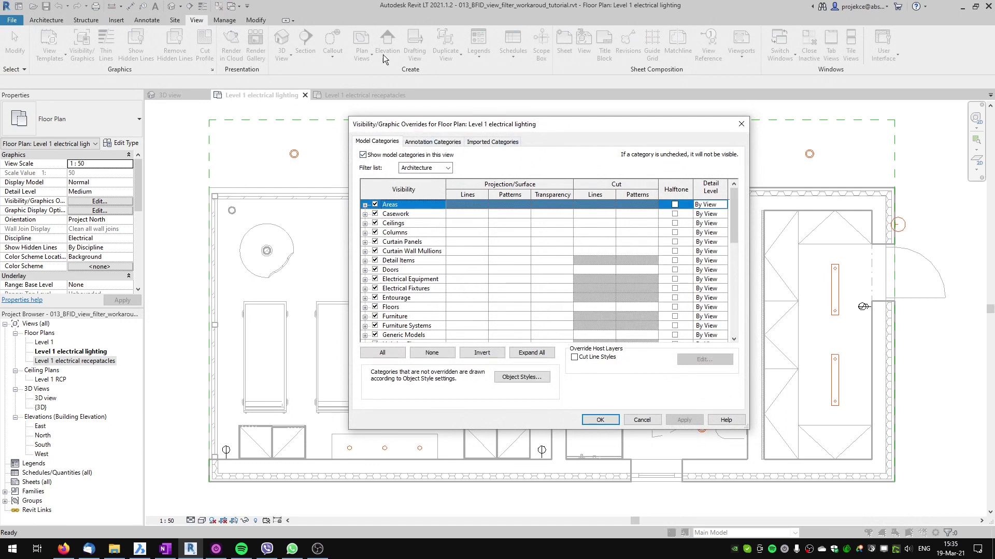
left_click(641, 420)
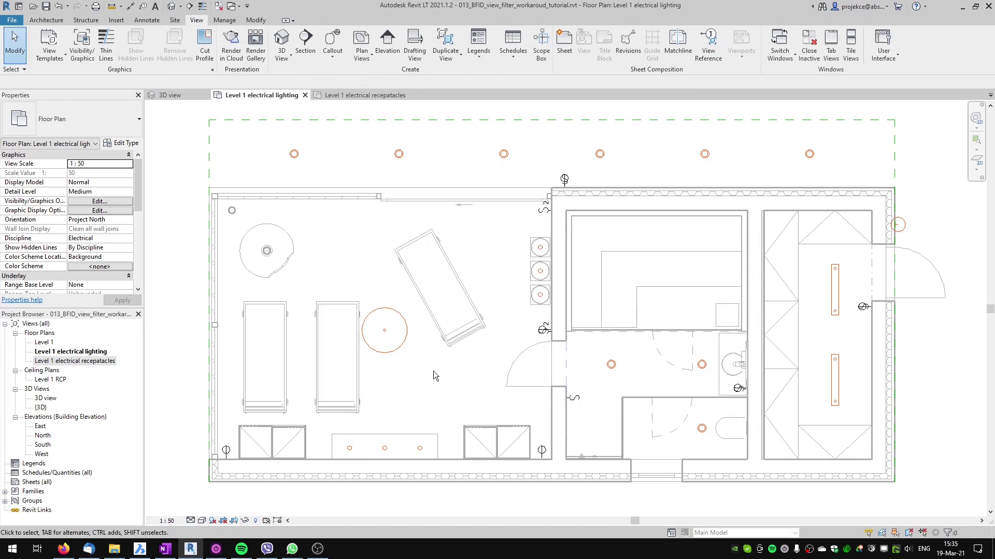
left_click(550, 455)
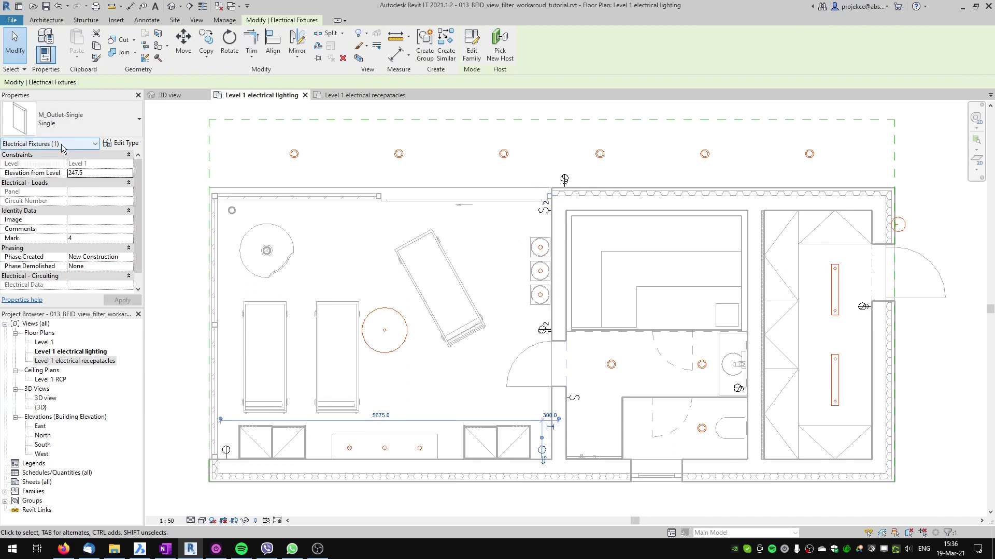
left_click(475, 236)
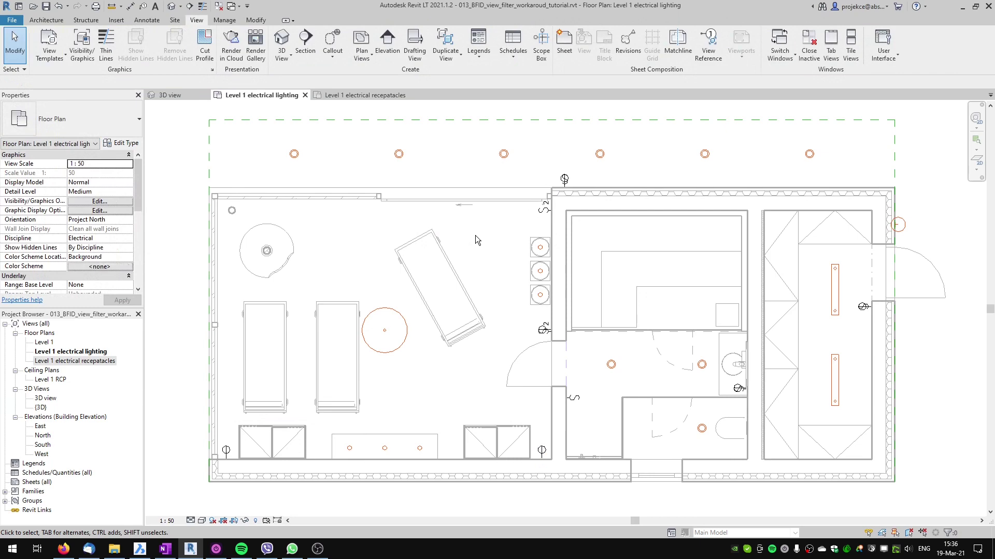
- Try to colour the outlets and switches by overriding the Electrical Fixtures projection lines with magenta, and check the lower-right outlet
key("v")
key("g")
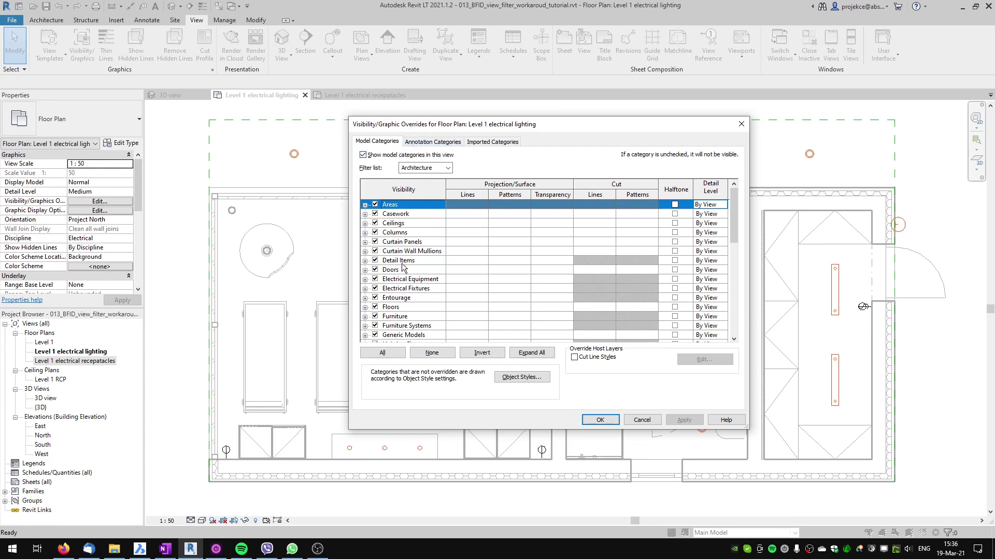
left_click(463, 287)
left_click(465, 288)
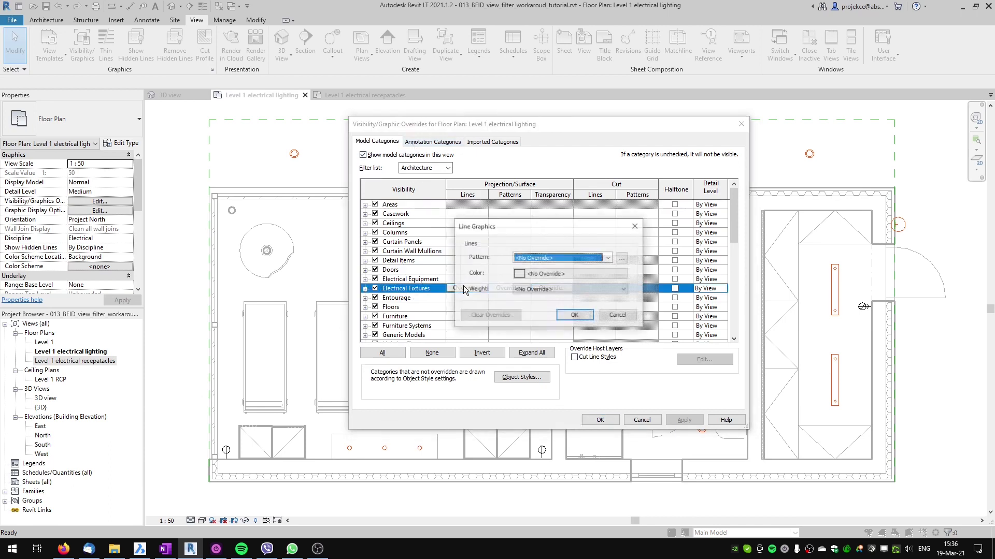
left_click(537, 274)
left_click(522, 286)
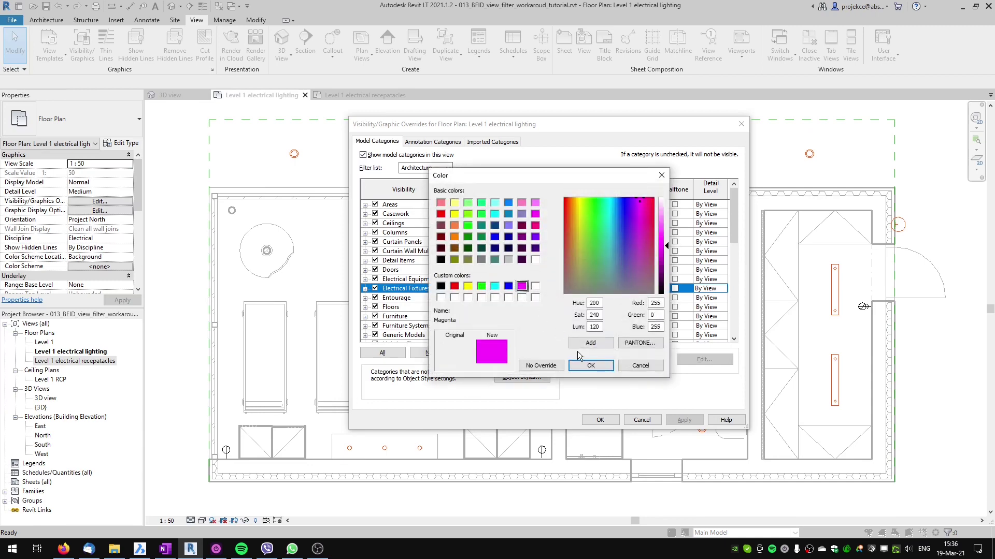
left_click(584, 367)
left_click(592, 382)
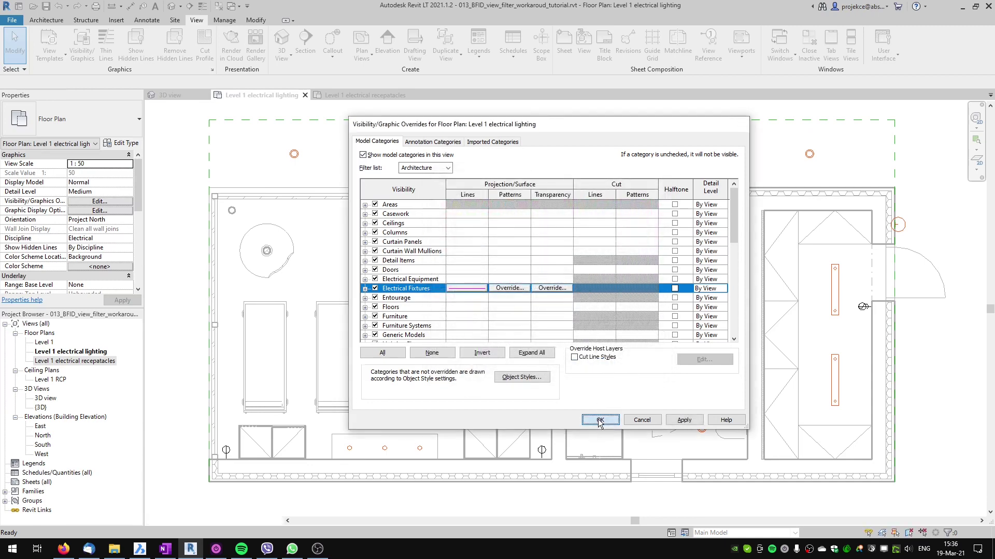
left_click(600, 420)
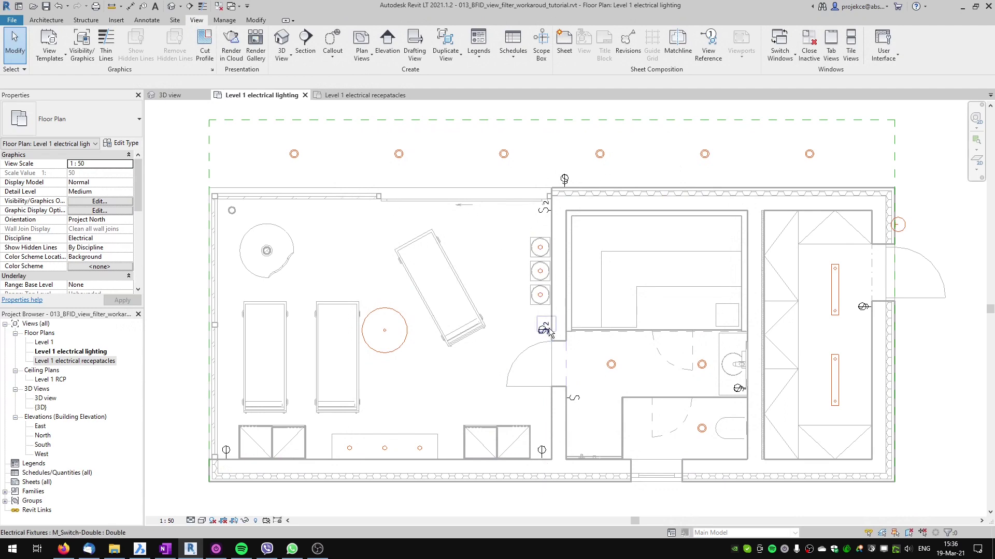
left_click(541, 451)
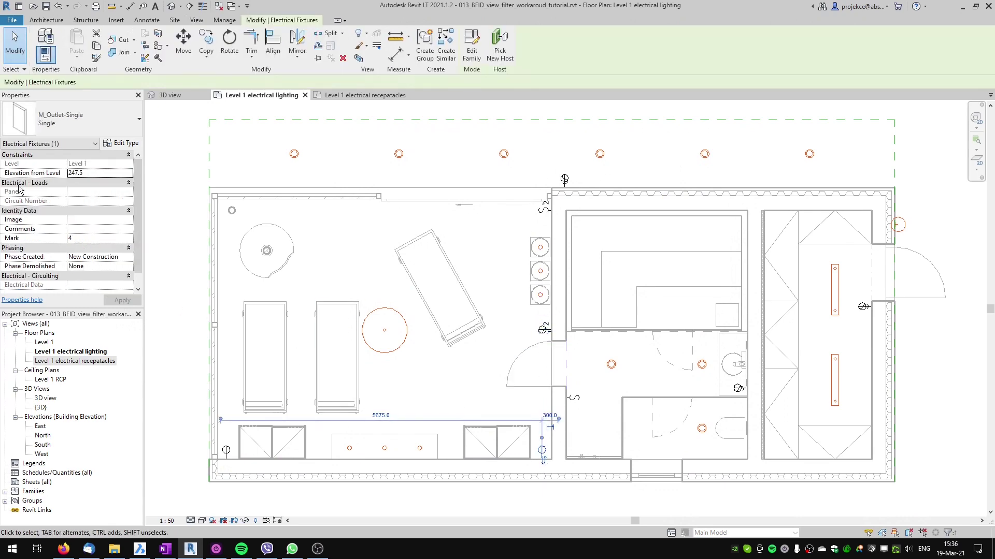
left_click(432, 257)
- Clear the projection line override of the Electrical Fixtures category in the lighting plan
key("v")
key("g")
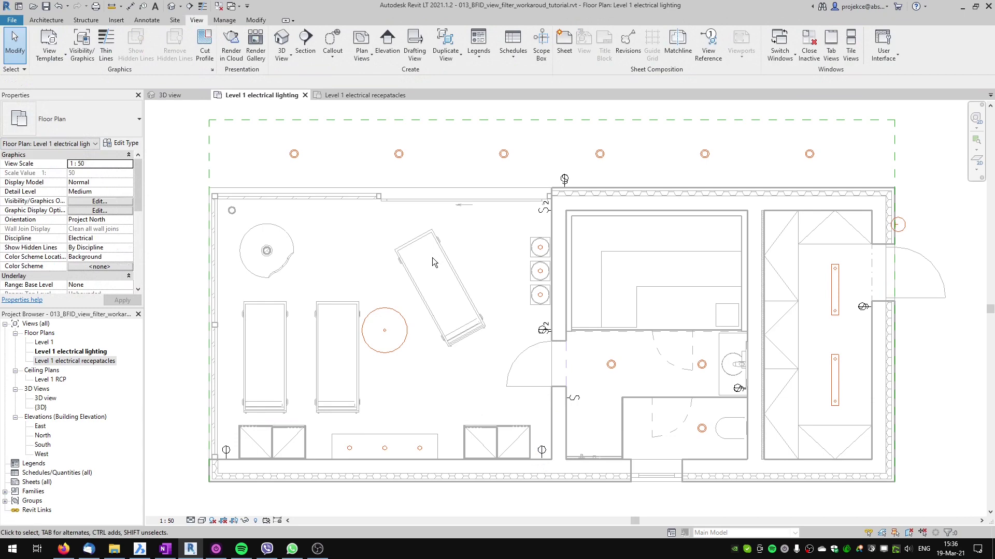
left_click(451, 288)
left_click(452, 288)
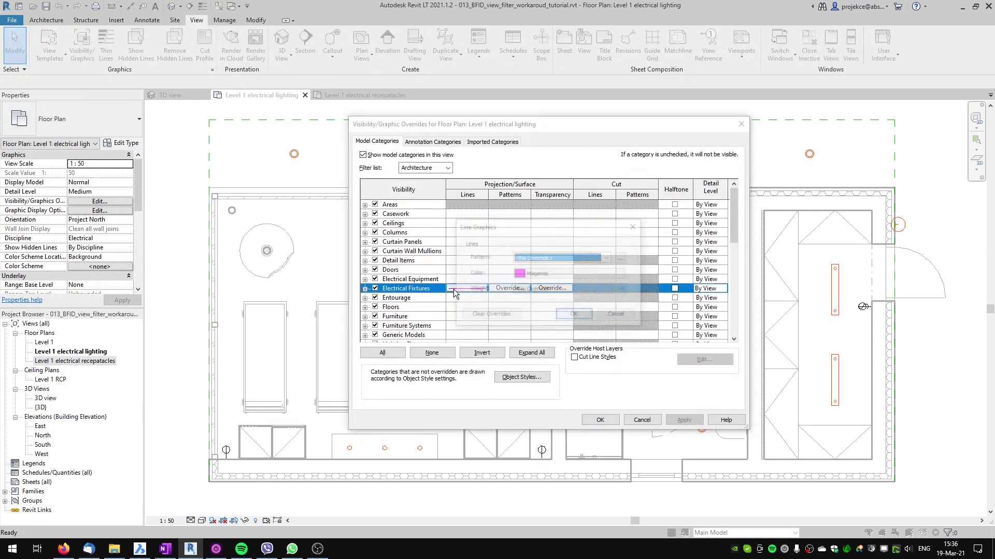
left_click(461, 319)
left_click(573, 315)
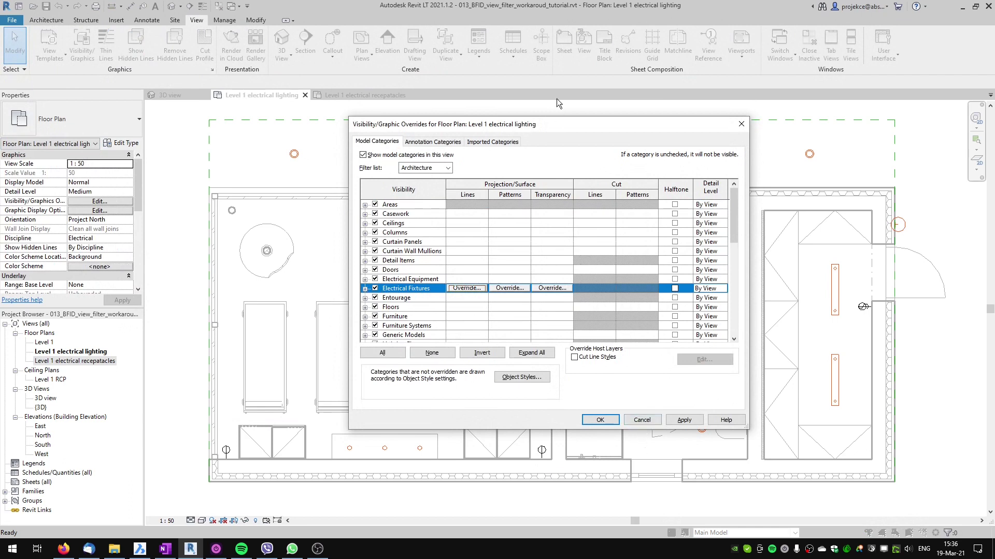
- Try to colour the switch and outlet symbols by overriding the Generic Annotations lines with magenta in the lighting plan's annotation categories
left_click_drag(535, 126, 473, 71)
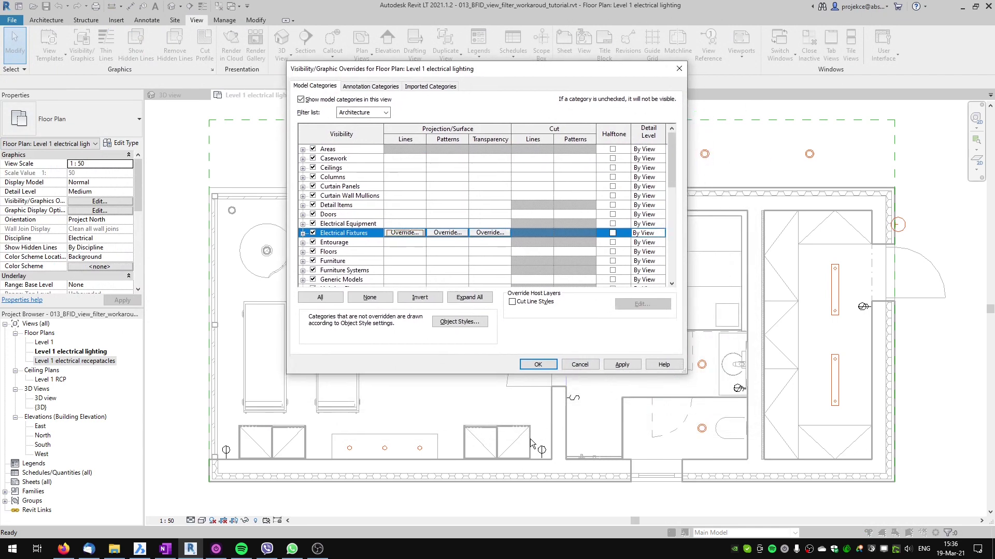
left_click(371, 86)
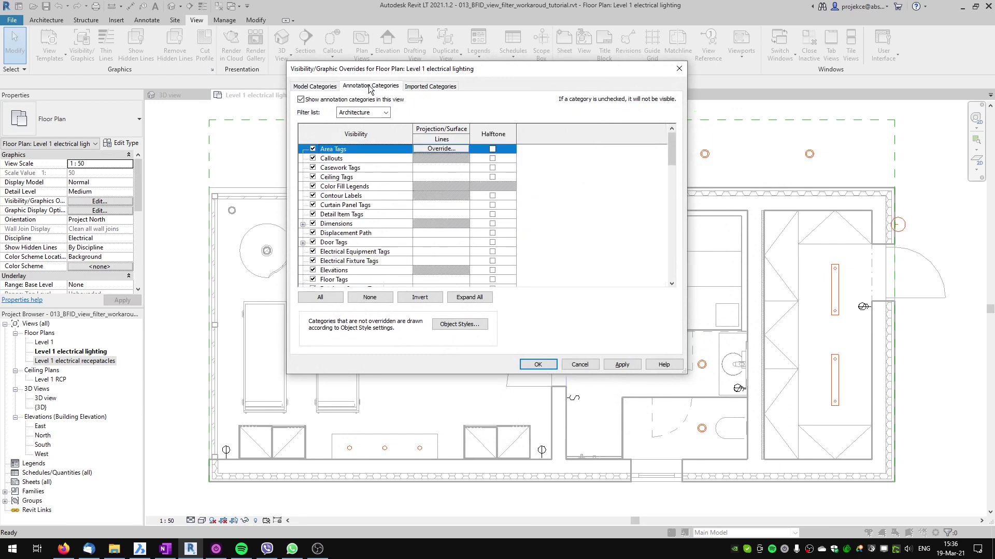
scroll(370, 219, "down", 3)
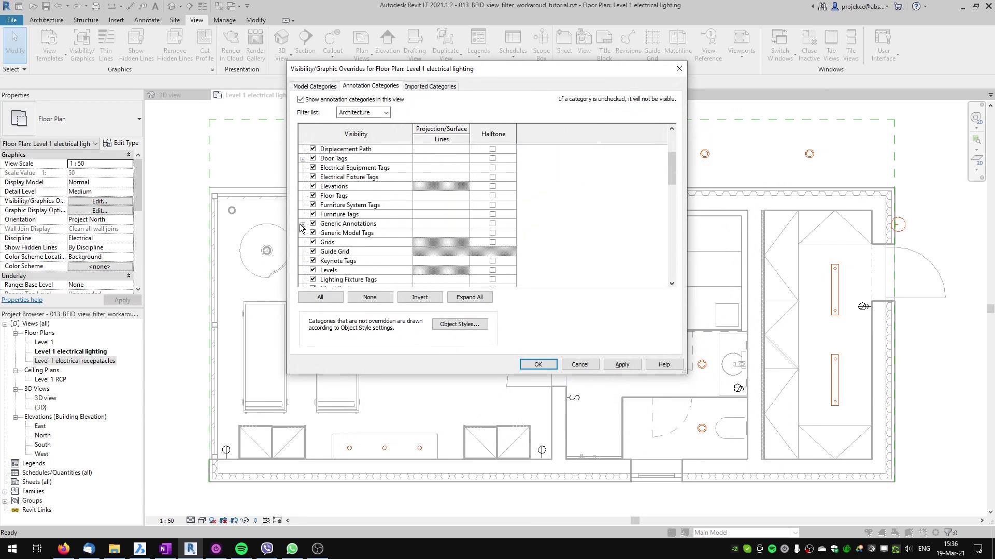
left_click(303, 224)
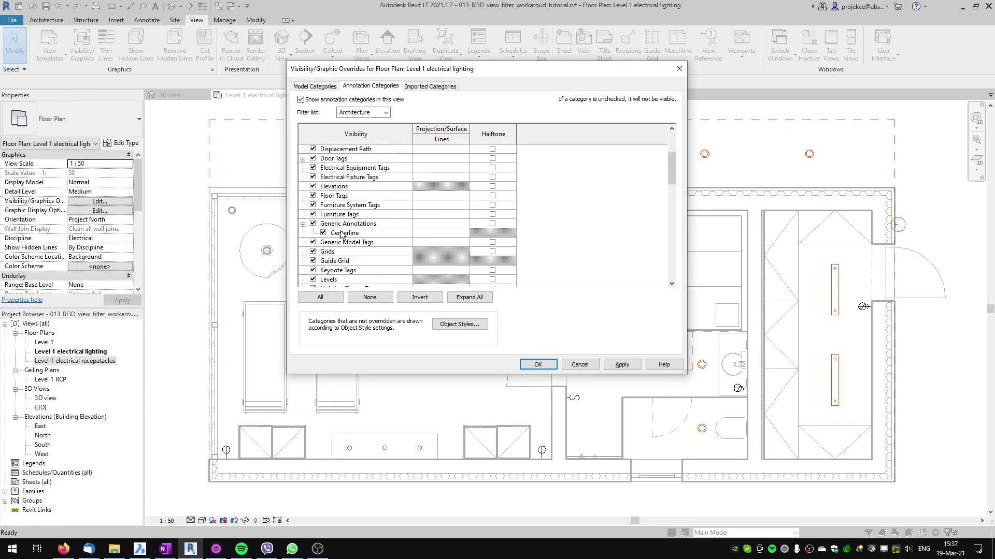
left_click(437, 223)
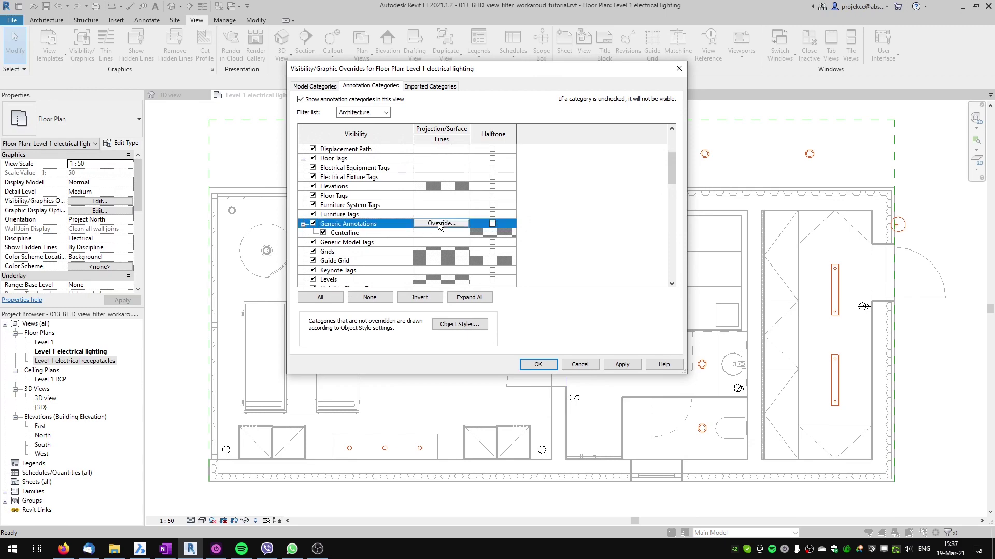
left_click(438, 223)
left_click(471, 219)
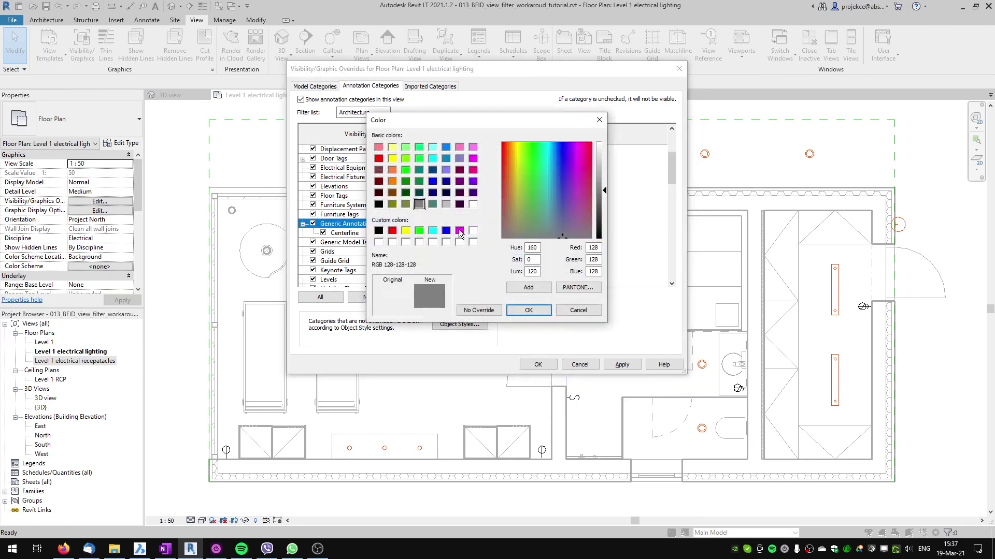
left_click(460, 230)
key("Return")
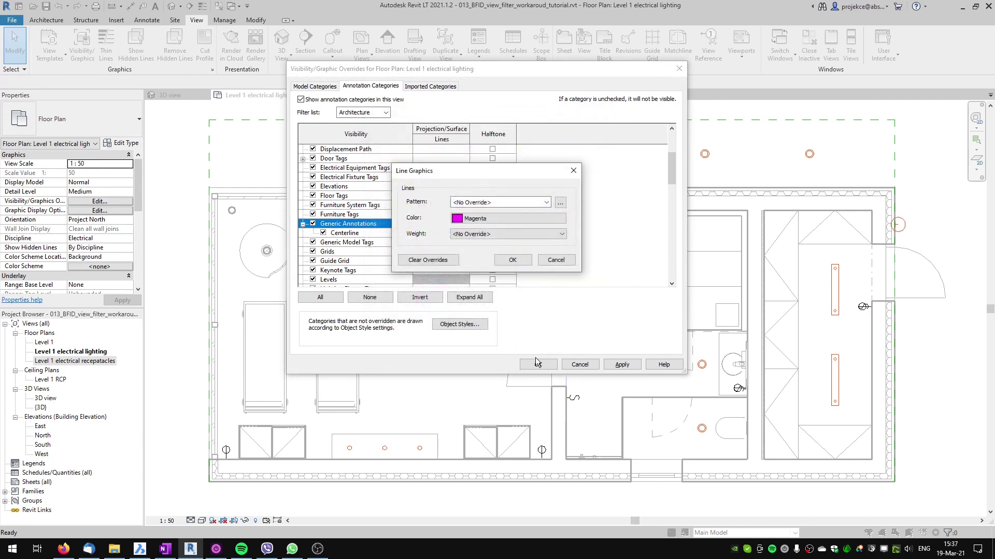
key("Return")
left_click(536, 364)
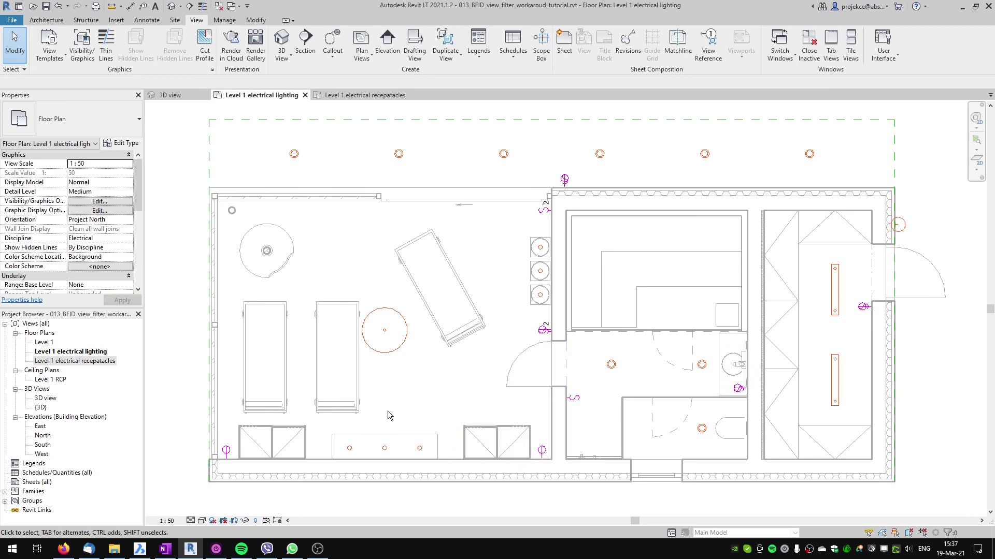
- Clear the line override of the Generic Annotations category in the Level 1 electrical lighting plan
key("v")
key("g")
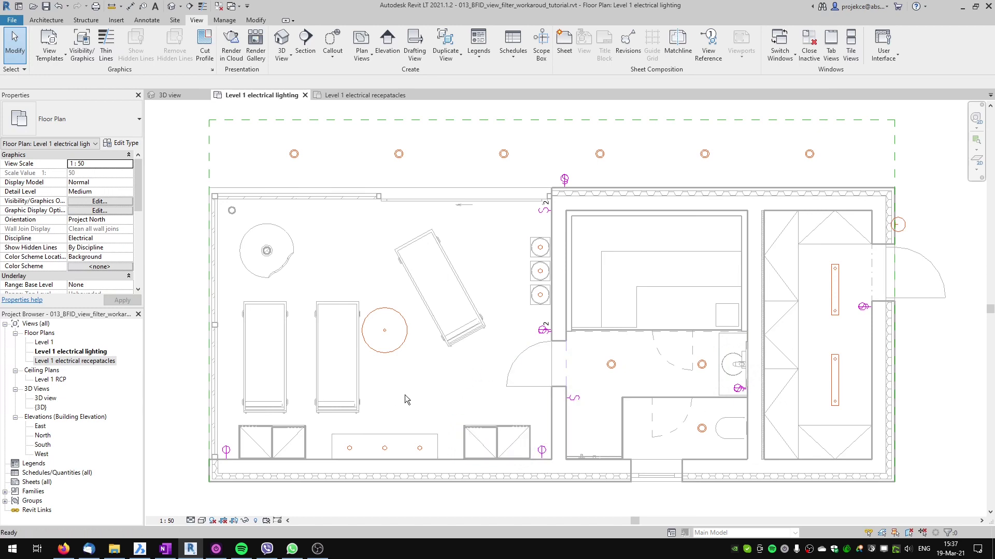
left_click(358, 89)
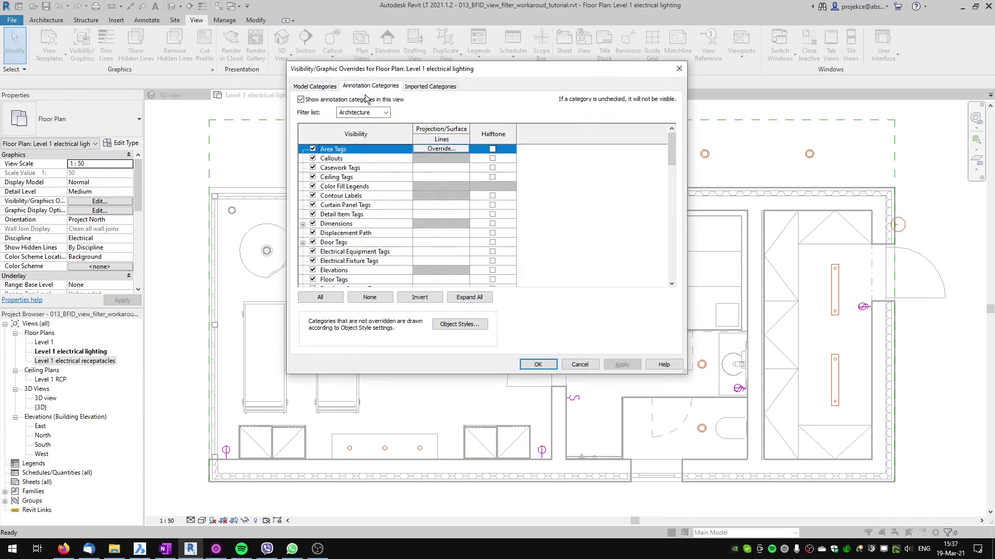
scroll(372, 236, "down", 1)
scroll(371, 236, "down", 2)
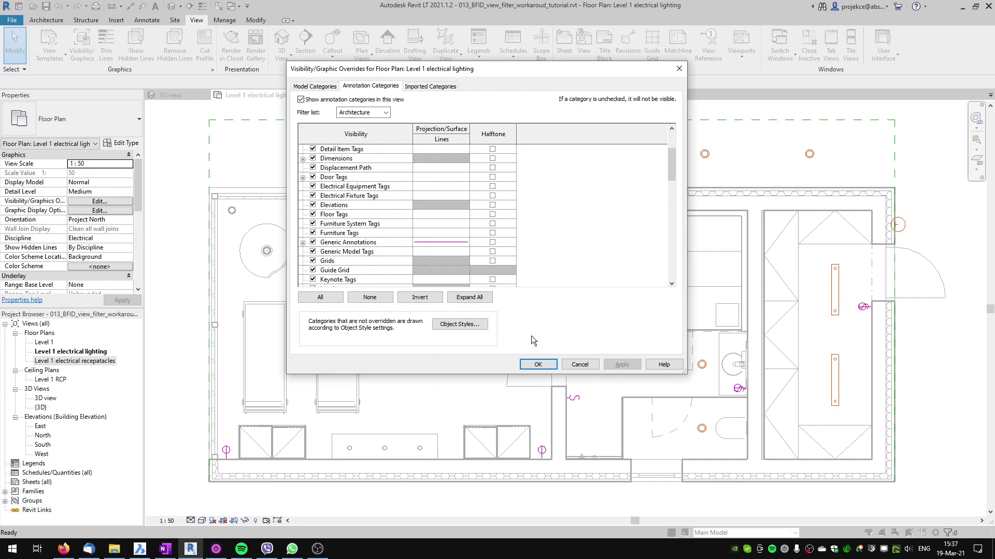
left_click(433, 242)
left_click(433, 243)
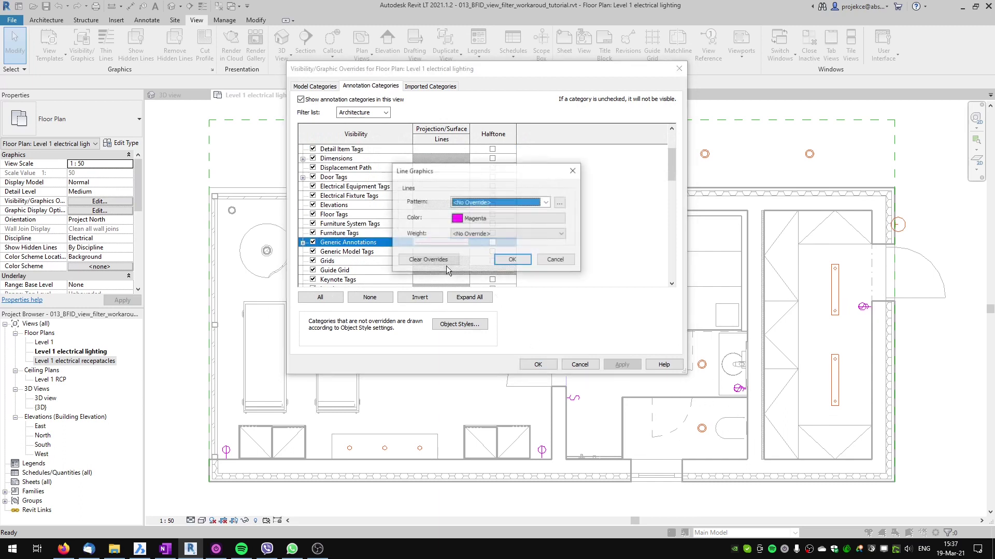
left_click(430, 260)
left_click(513, 260)
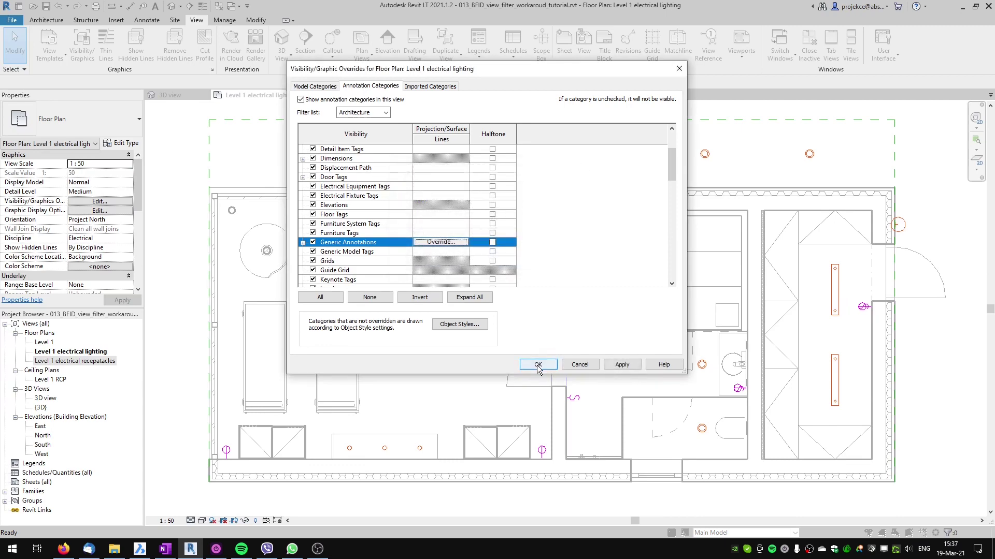
left_click(538, 364)
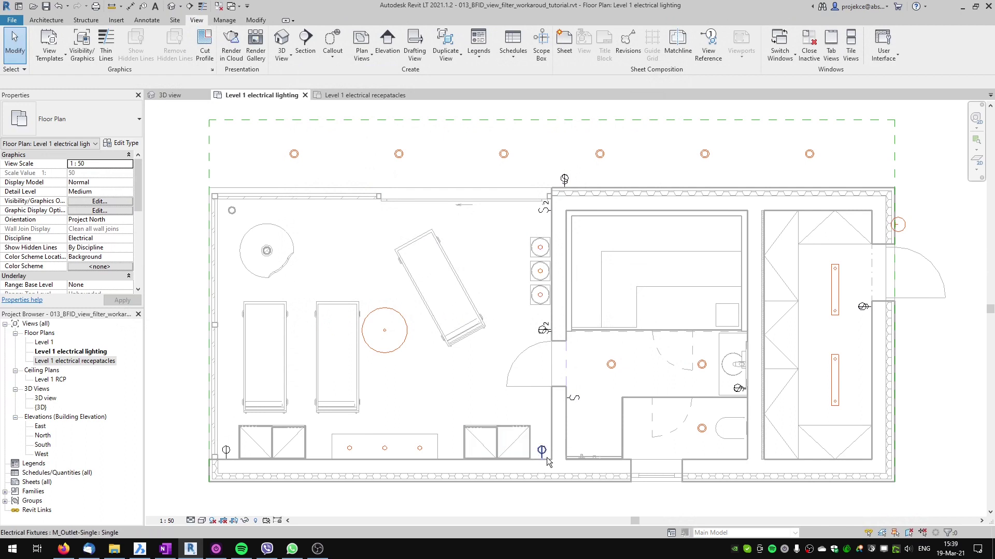
- Open the family of the single switch beside the large room's door for editing and save it to the Desktop as M_Switch-Single.rfa
left_click(576, 401)
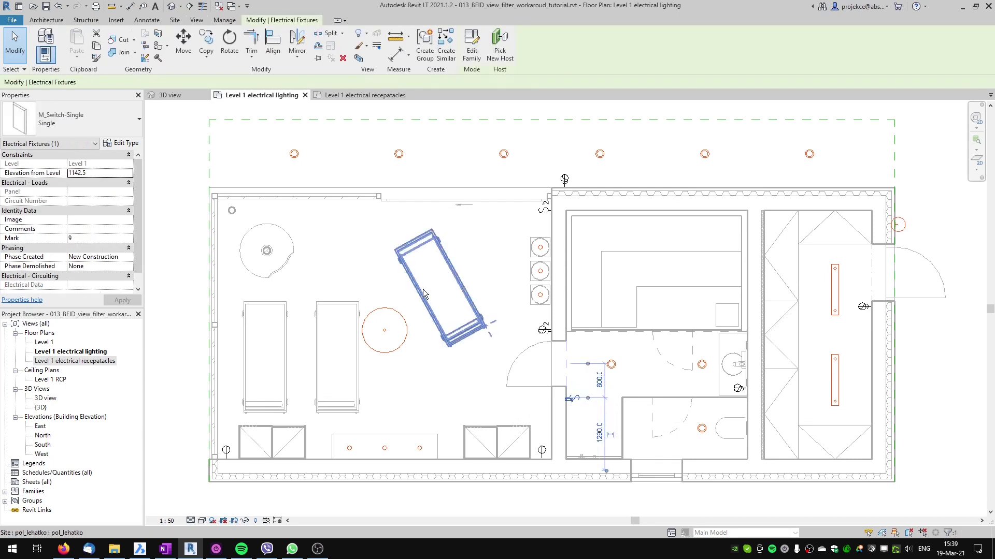
left_click(470, 49)
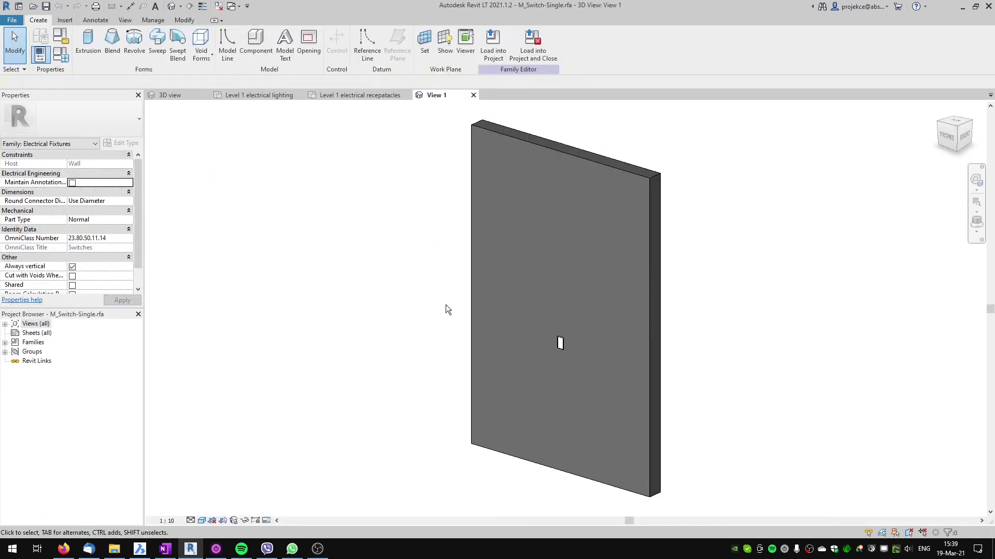
left_click(13, 20)
mouse_move(42, 147)
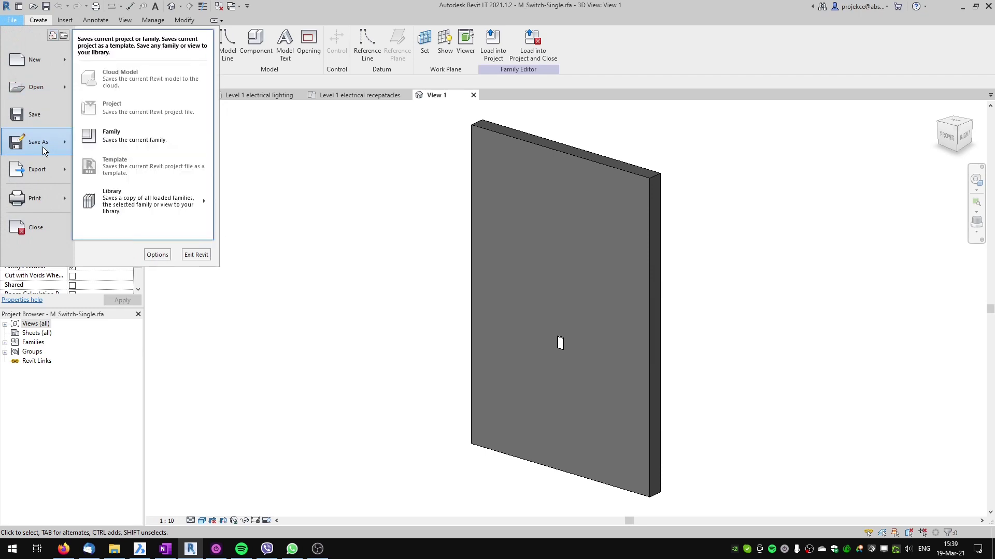
left_click(126, 138)
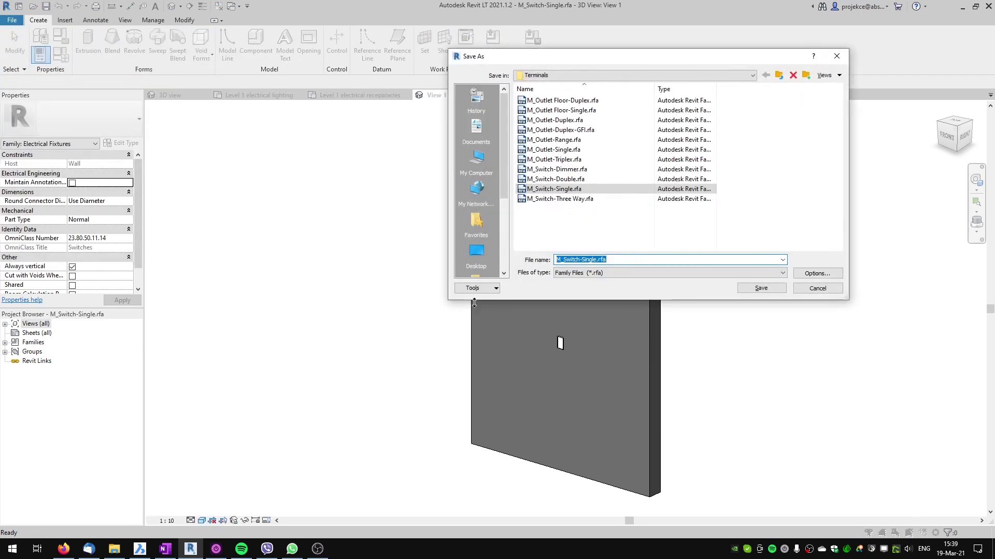
left_click(472, 259)
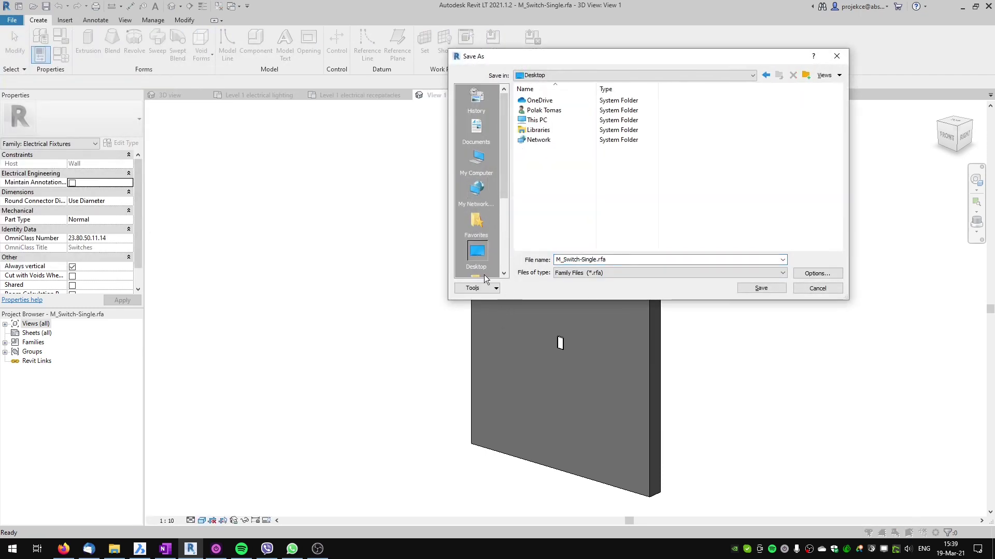
left_click(578, 261)
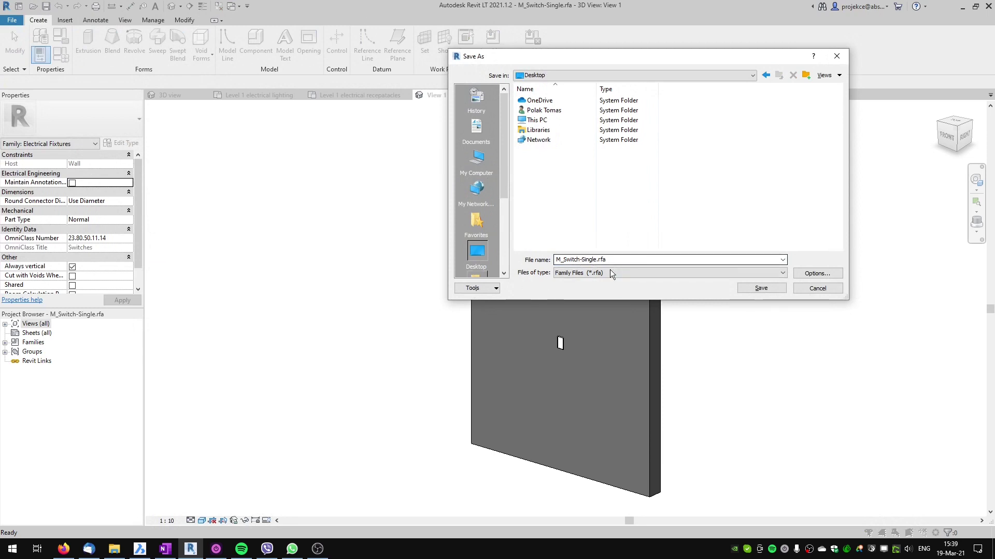
left_click(761, 288)
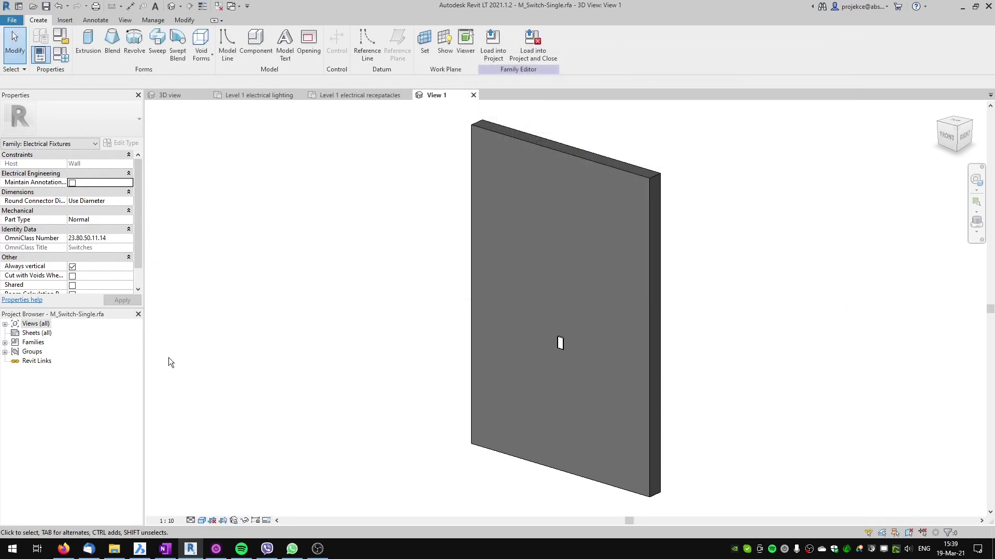
- Open the switch family's Ref. Level floor plan and open its nested Switch Annotation symbol for editing
left_click(5, 325)
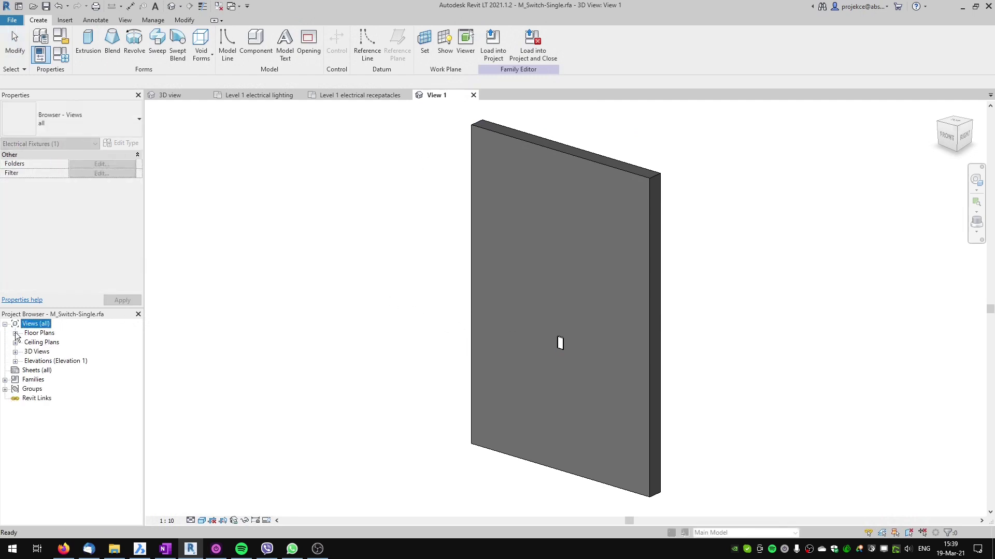
double_click(44, 343)
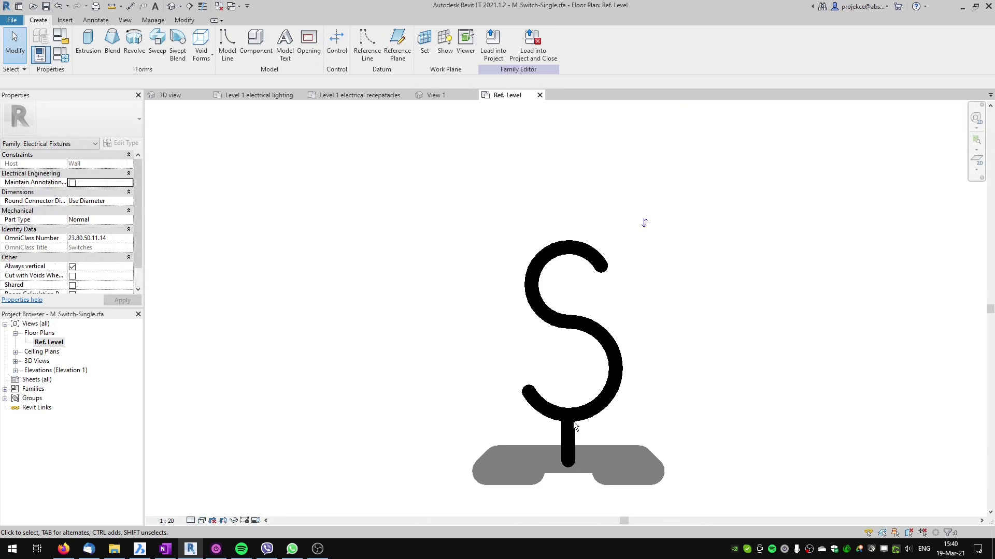
left_click(550, 338)
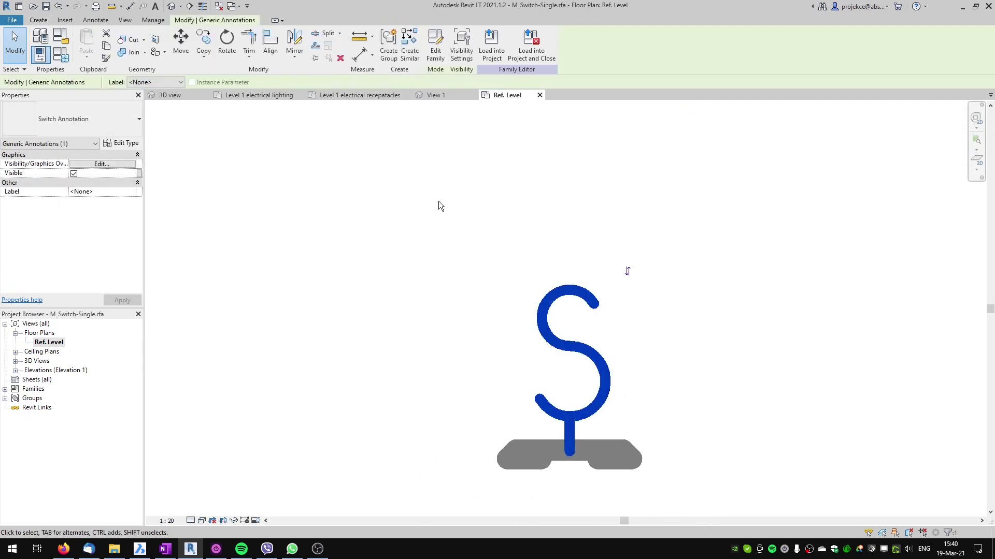
left_click(435, 44)
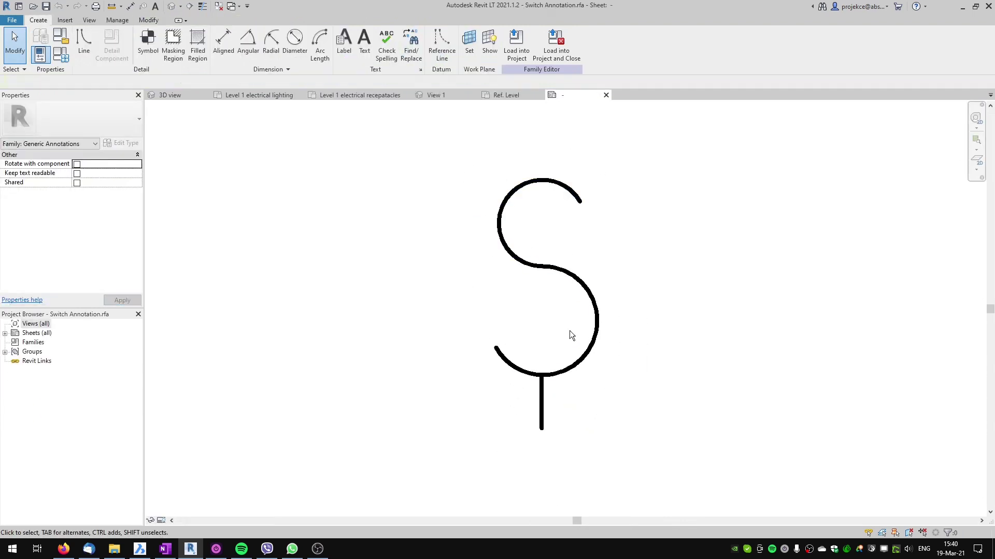
- Create a subcategory named switch under Generic Annotations in the annotation family's object styles
left_click(115, 21)
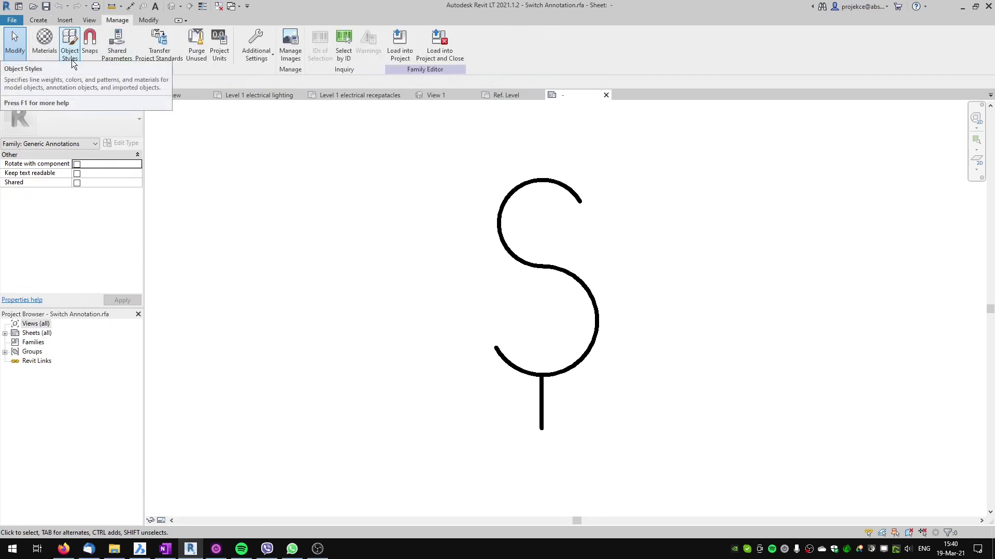
left_click(69, 44)
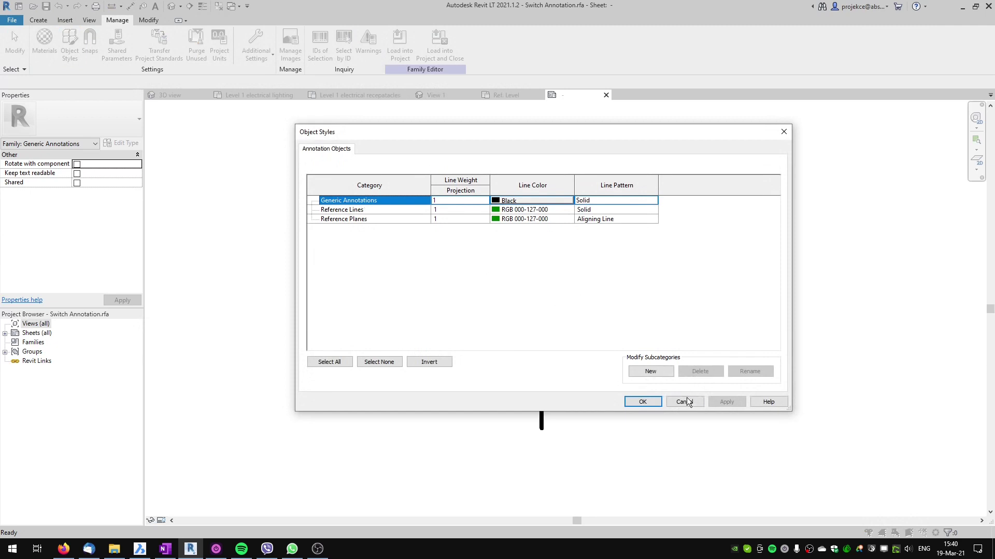
left_click(651, 373)
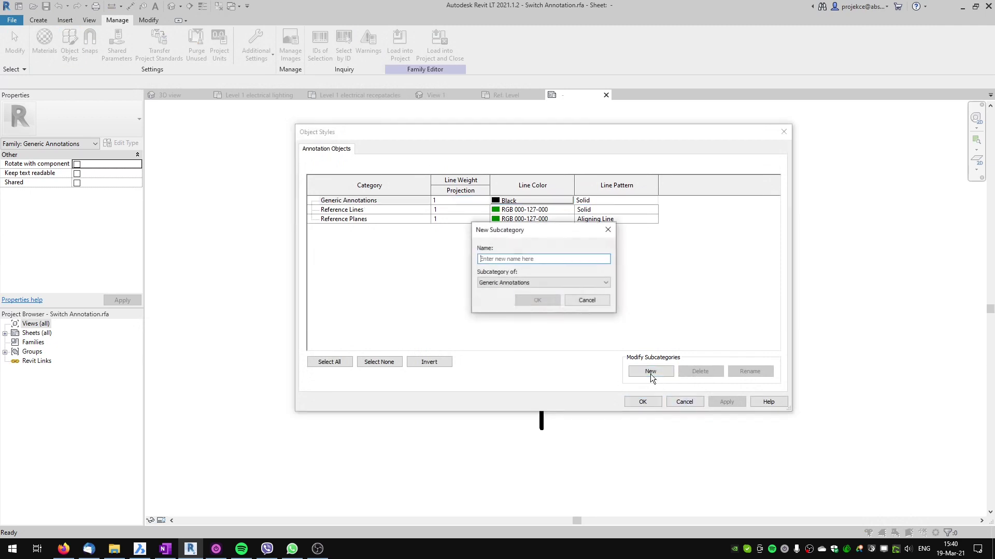
left_click(493, 260)
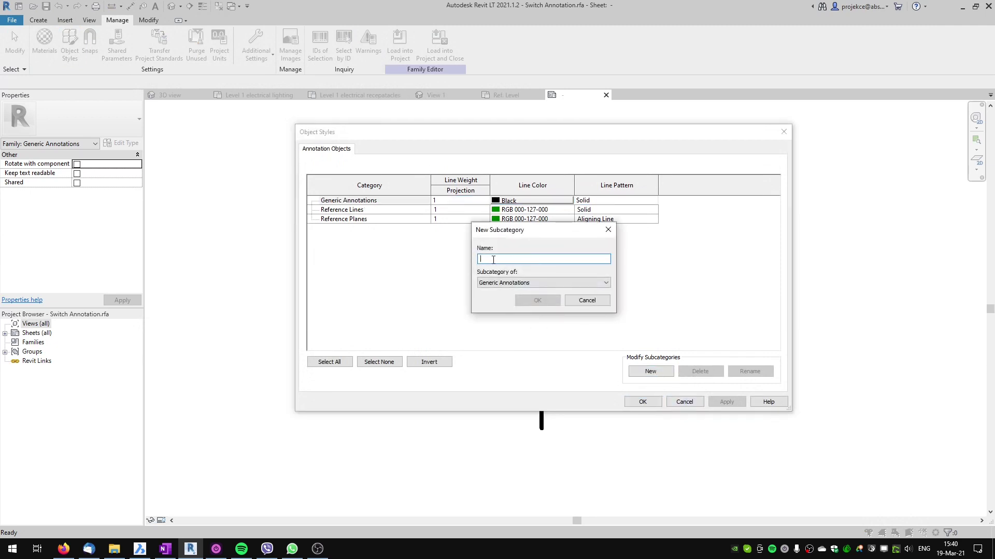
type("switch")
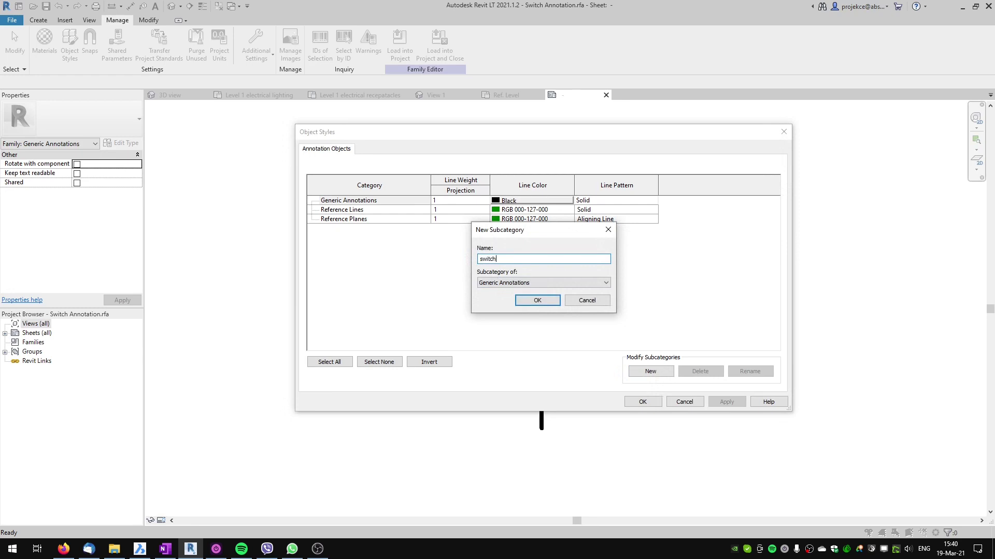
left_click(530, 301)
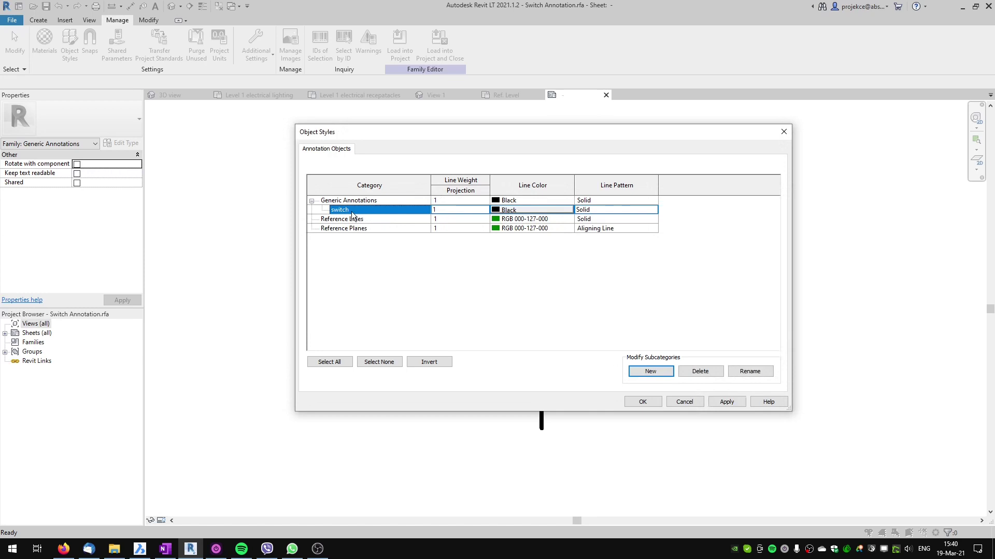
left_click(640, 403)
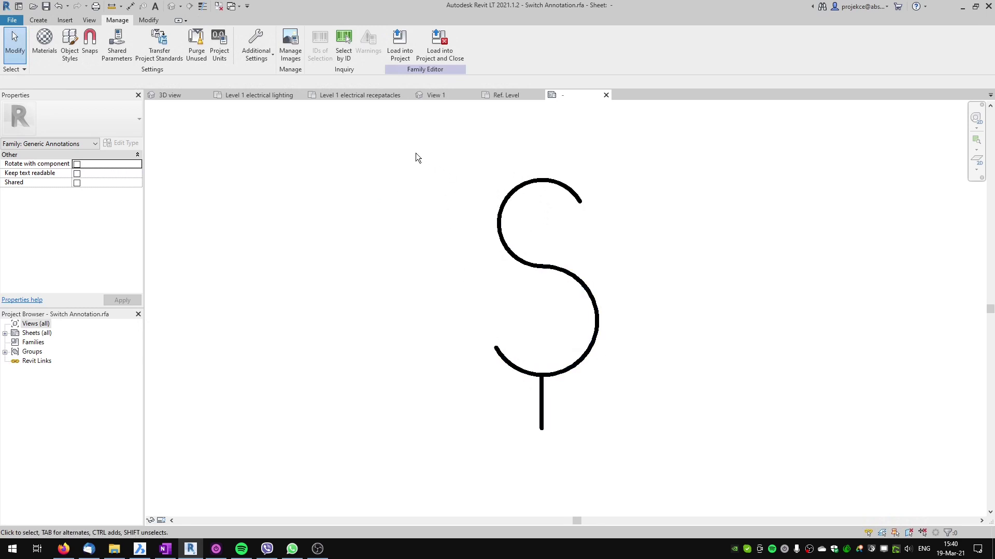
- Assign all three lines of the S-shaped switch symbol to the switch subcategory
left_click_drag(415, 154, 672, 476)
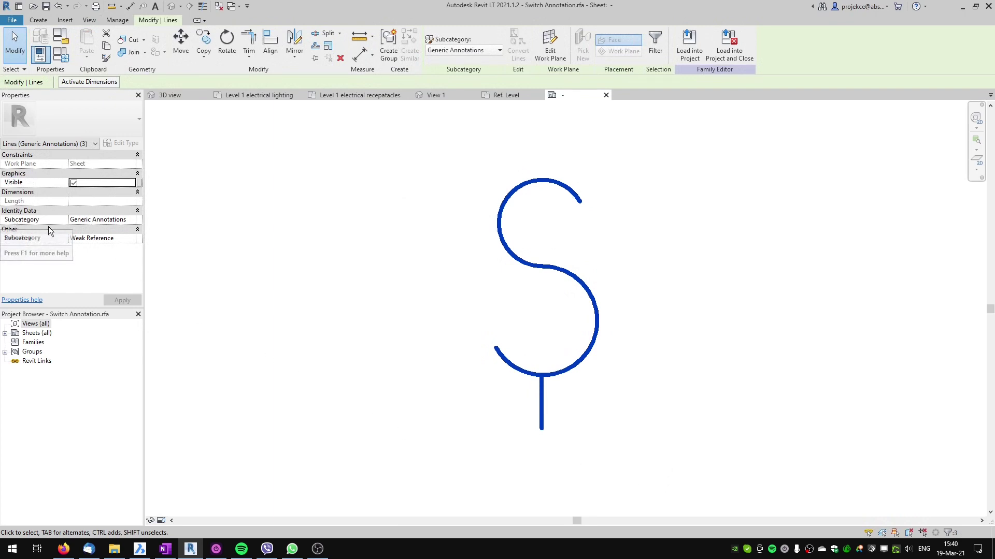
left_click(132, 222)
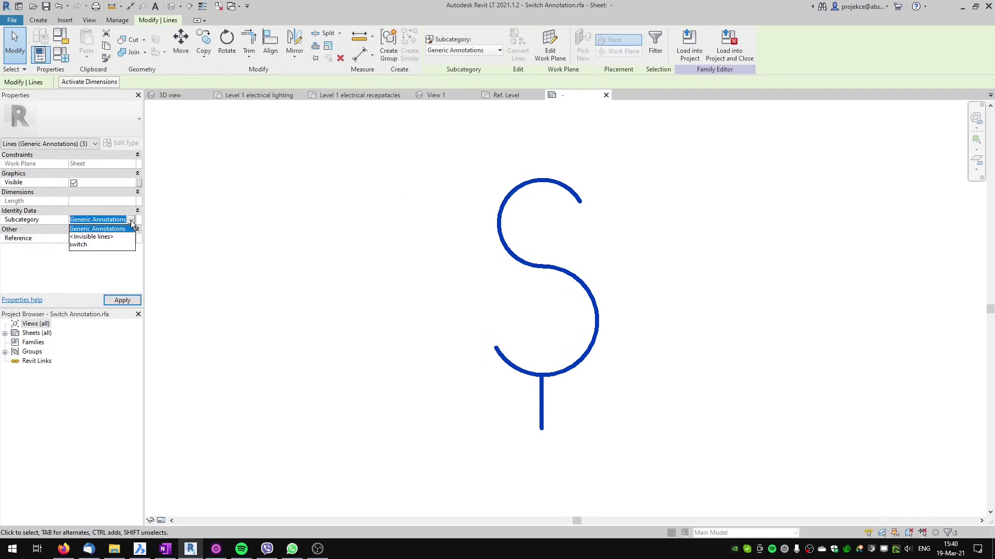
left_click(83, 244)
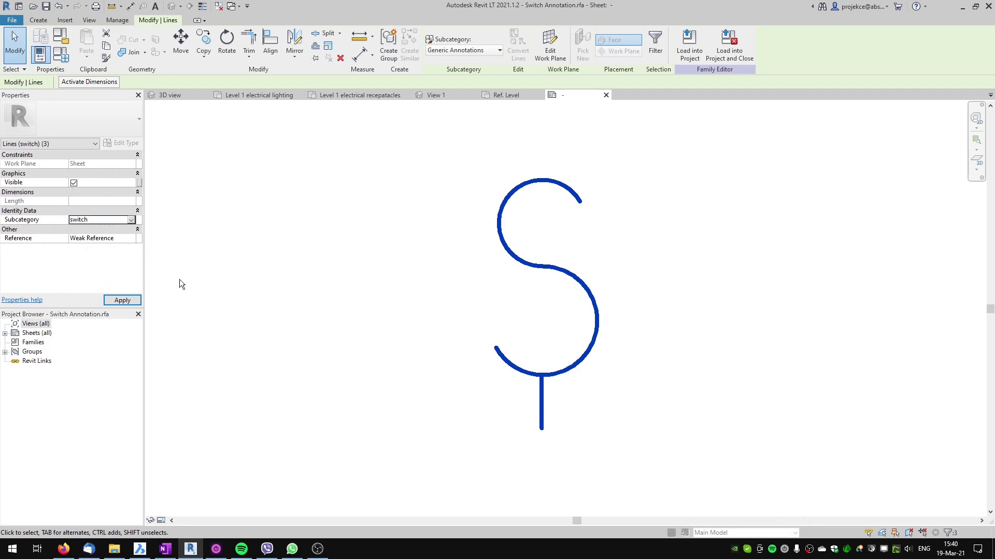
- Load the edited switch annotation into M_Switch-Single.rfa and close it without saving, overwriting the existing version
left_click(340, 289)
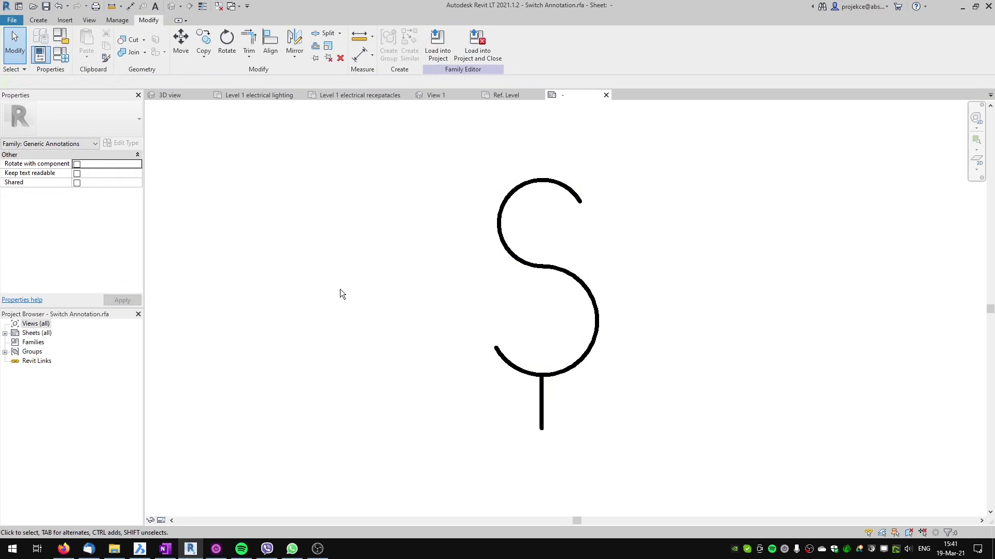
left_click(480, 54)
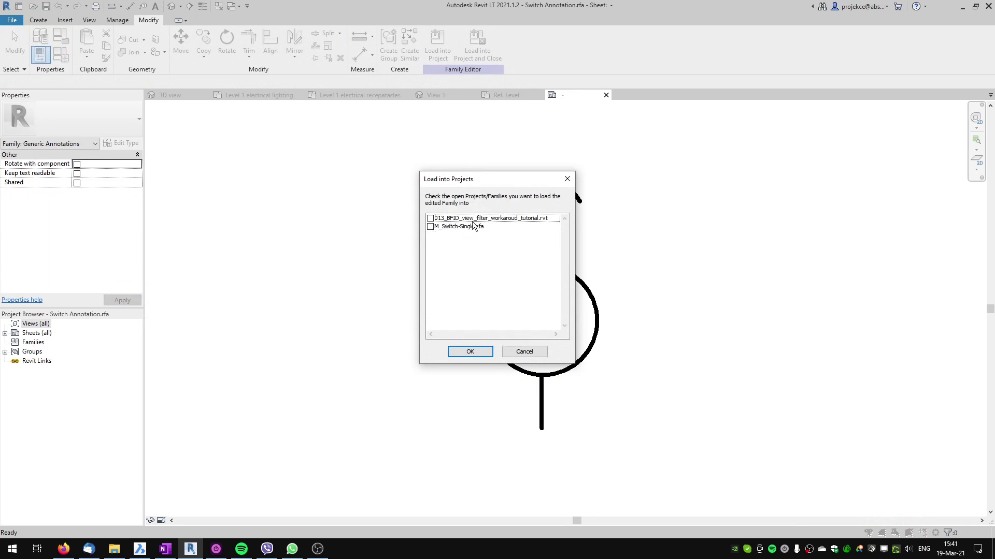
left_click(430, 227)
left_click(465, 357)
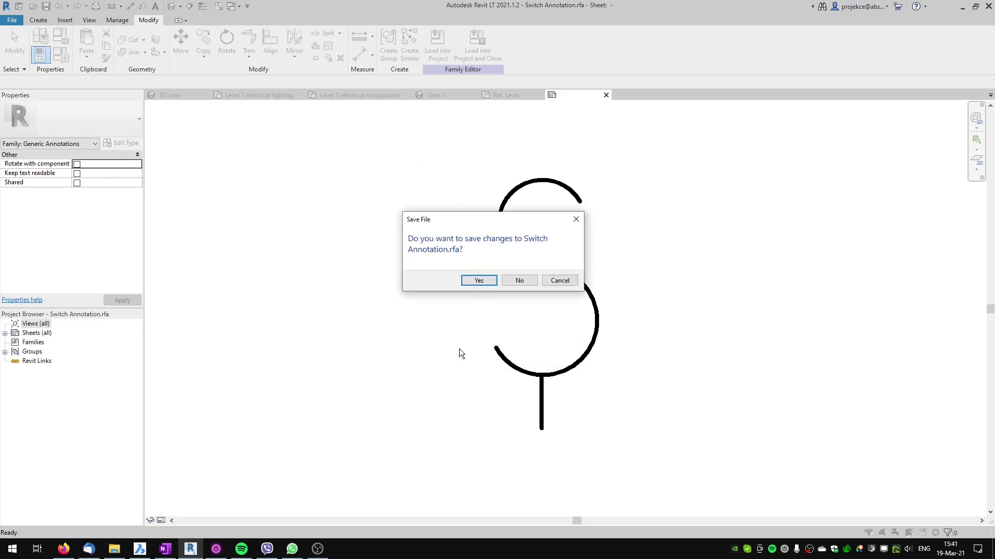
left_click(516, 281)
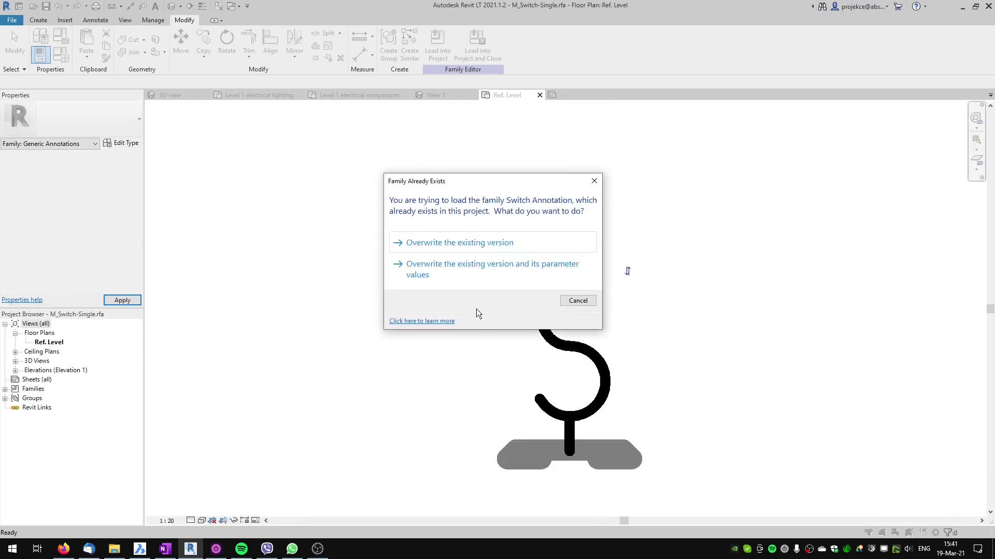
left_click(458, 242)
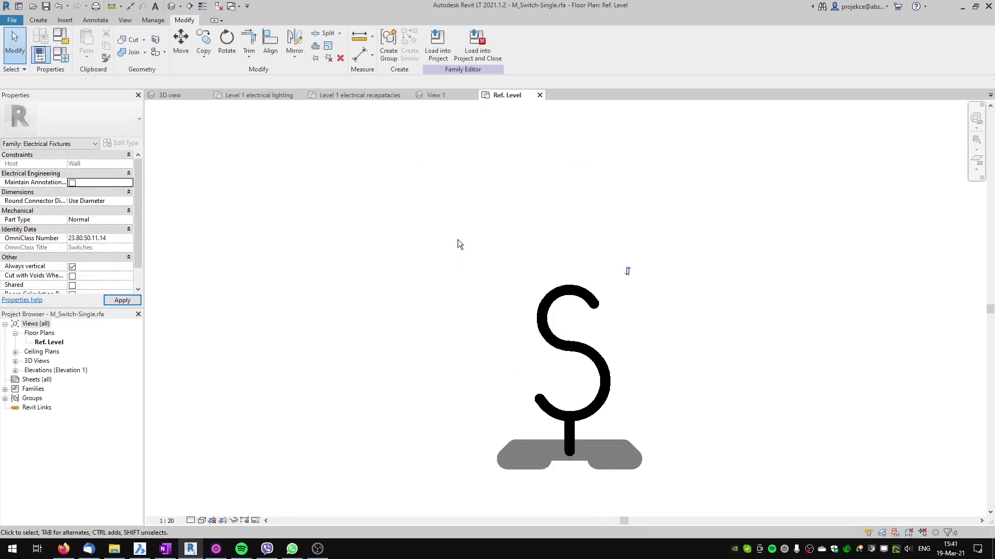
- Save M_Switch-Single.rfa, load it into the project and close it, overwriting the existing version
left_click(471, 43)
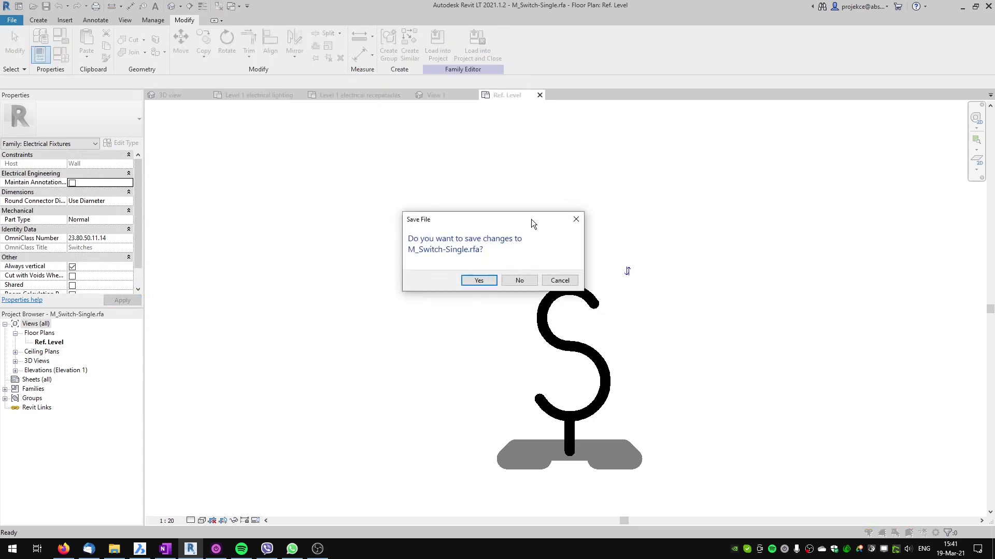
left_click(477, 282)
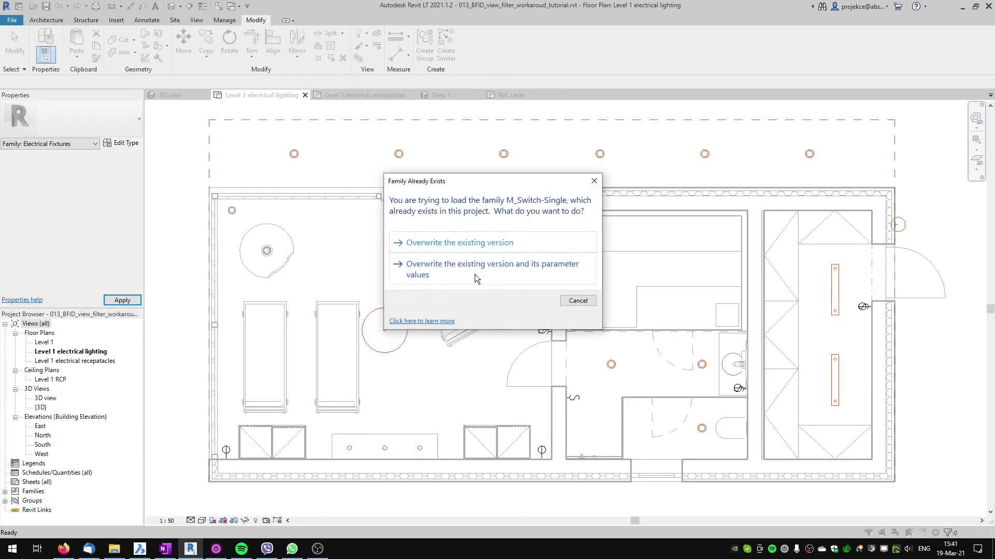
left_click(477, 243)
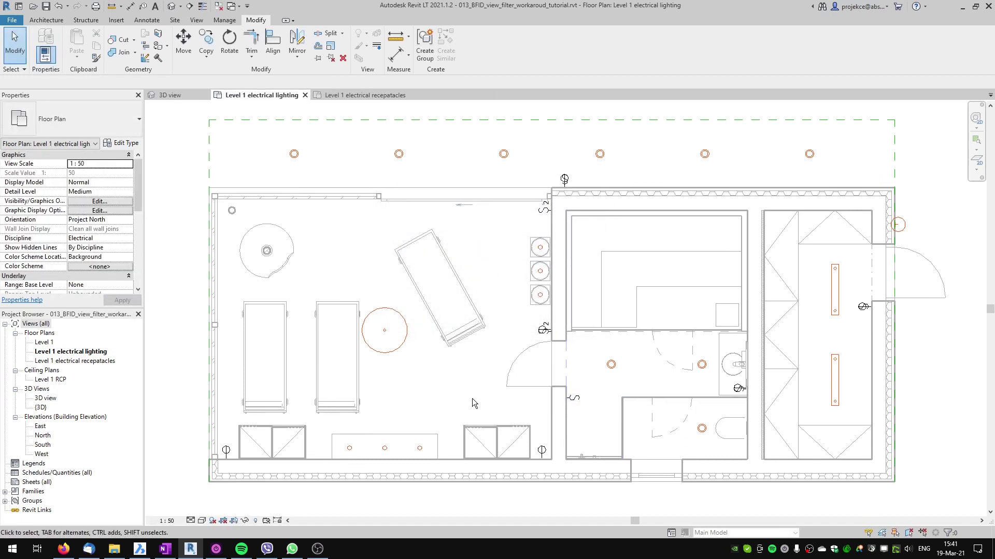
- Override the line color of the Generic Annotations switch subcategory to magenta in the Level 1 electrical lighting plan's visibility/graphic overrides
key("v")
key("g")
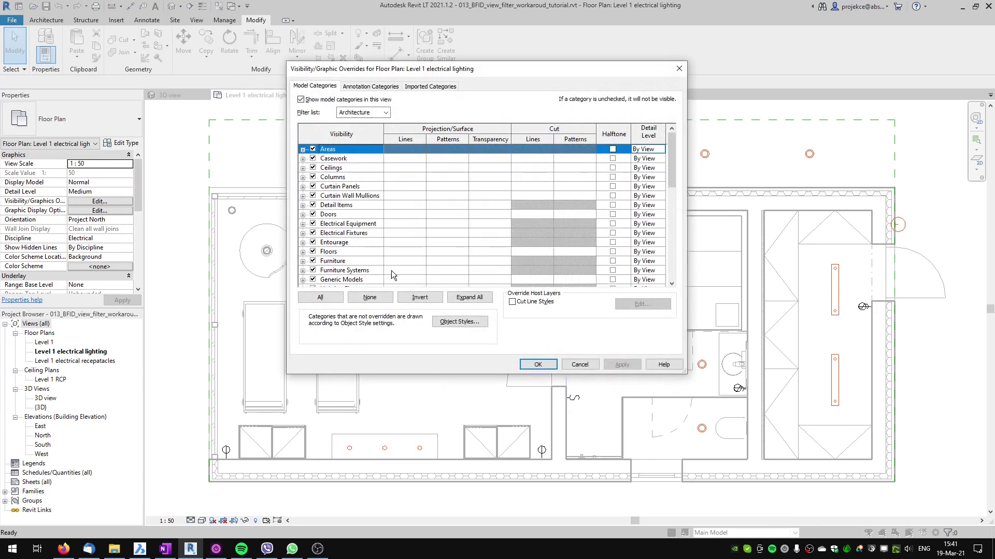
left_click(372, 87)
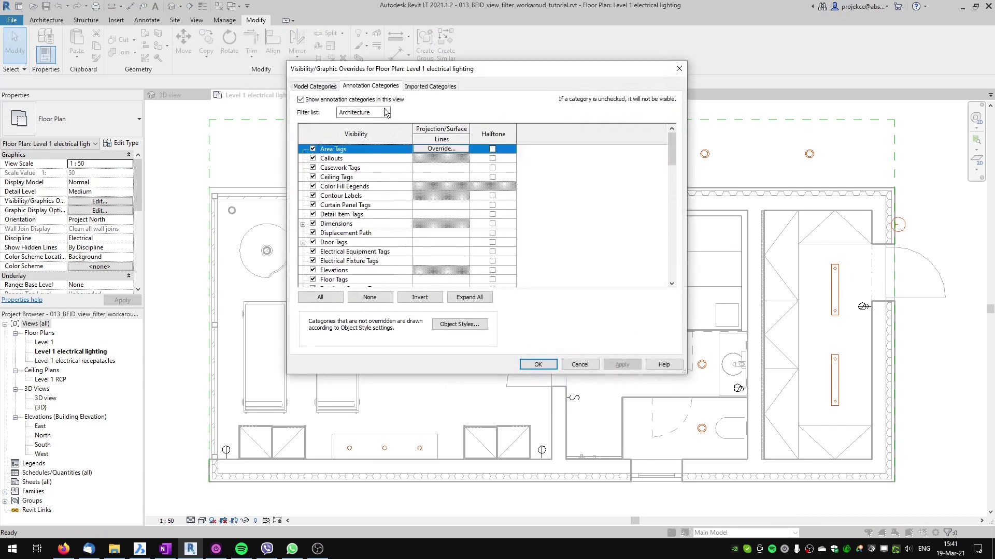
scroll(378, 196, "down", 1)
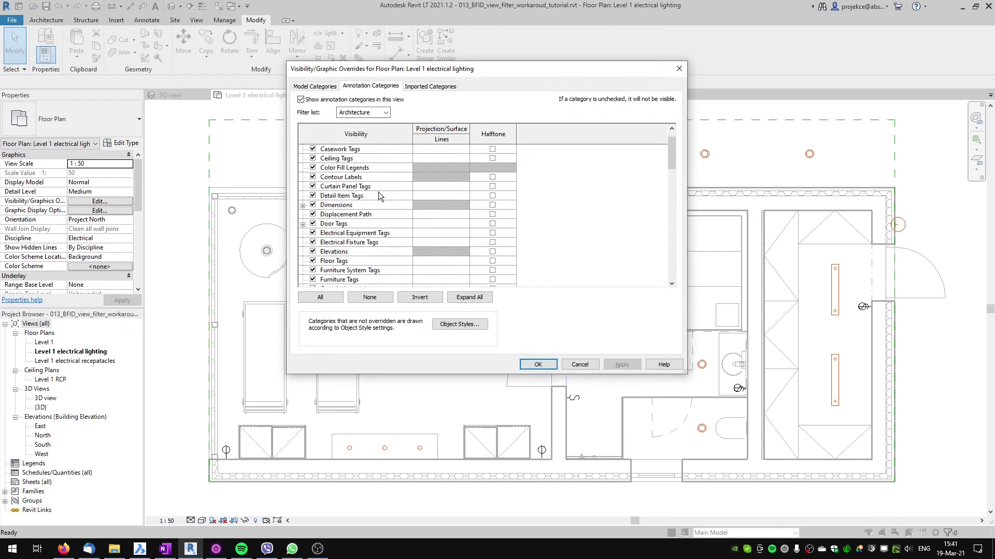
scroll(379, 196, "down", 2)
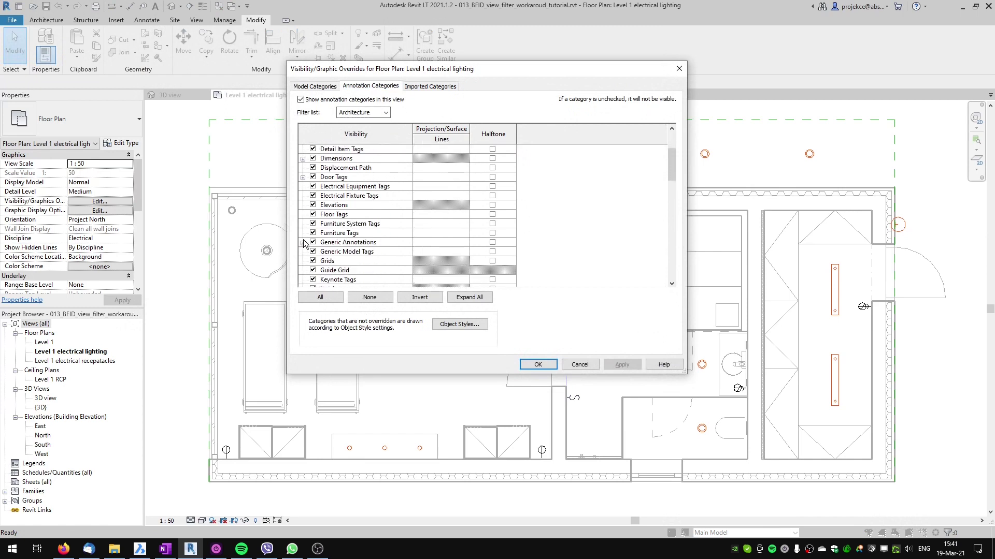
left_click(303, 243)
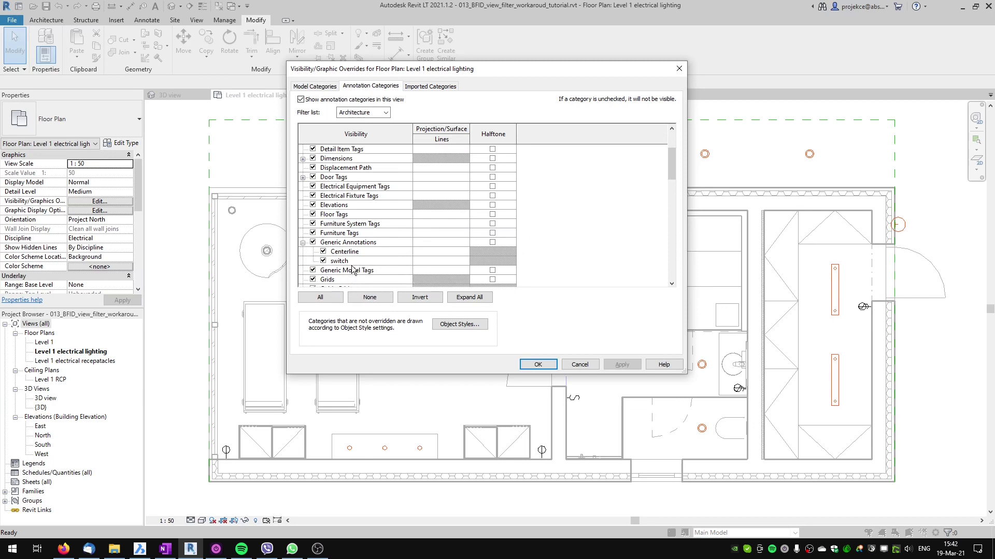
left_click(429, 260)
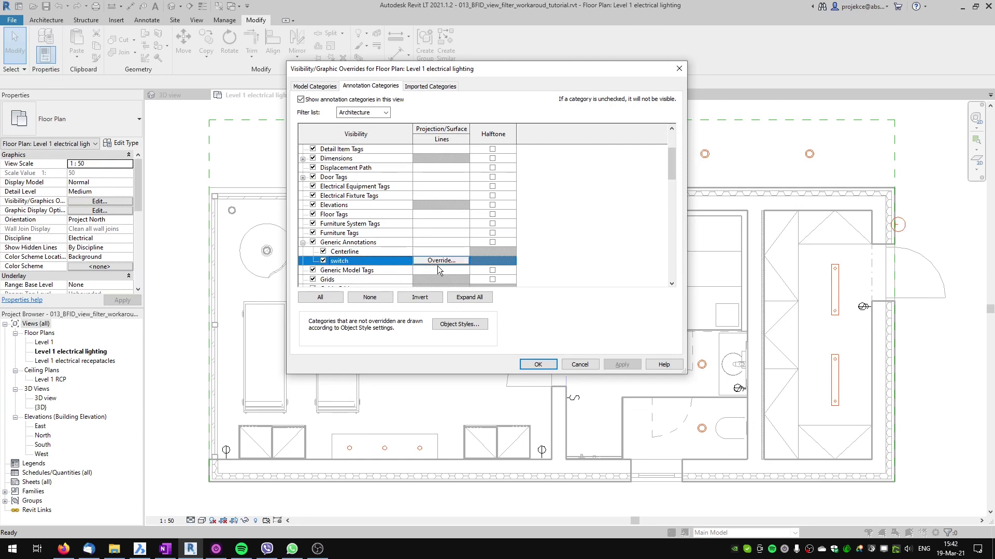
left_click(443, 260)
left_click(480, 218)
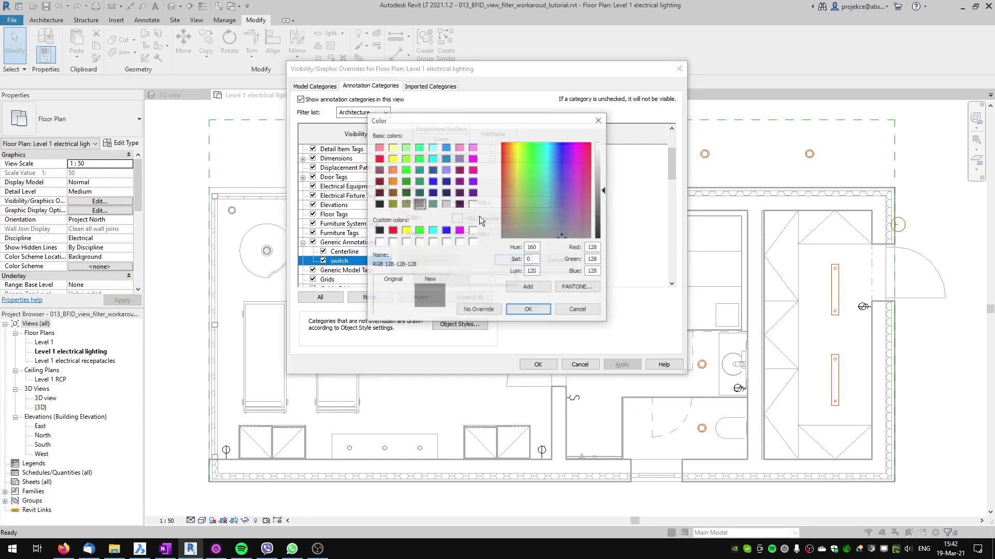
left_click(460, 230)
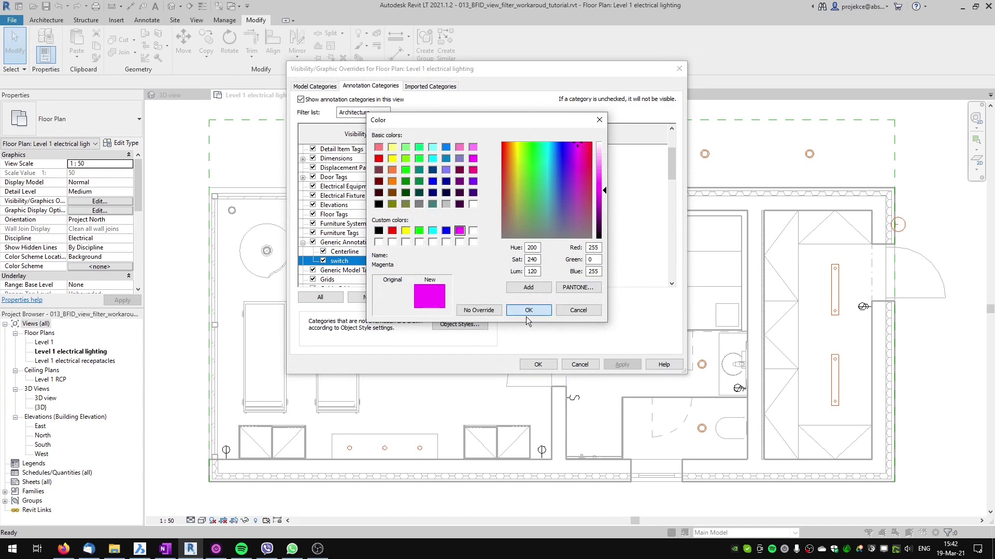
left_click(524, 311)
left_click(511, 262)
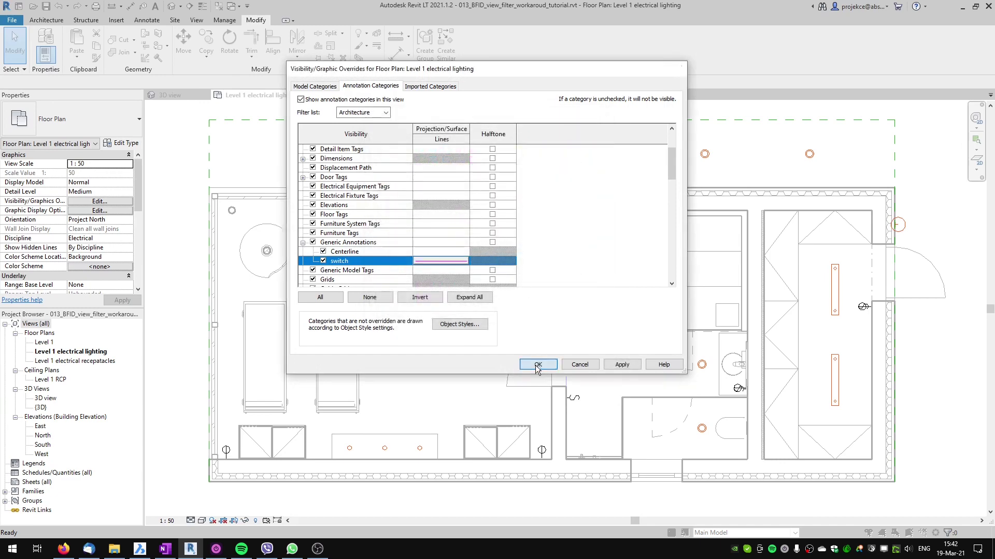
left_click(535, 366)
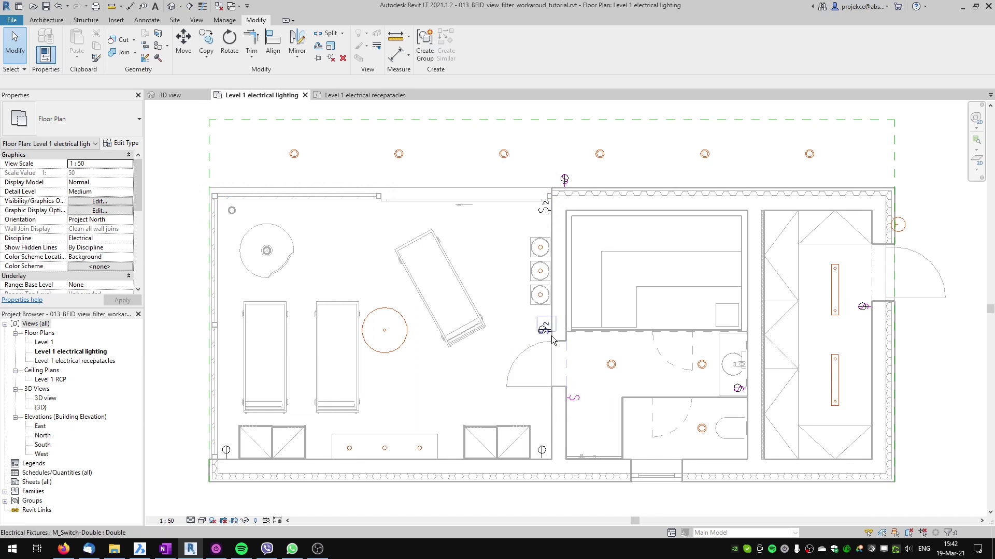
- Open the family of the double switch beside the large room's sliding door for editing and save it to the Desktop as M_Switch-Double.rfa
left_click(545, 218)
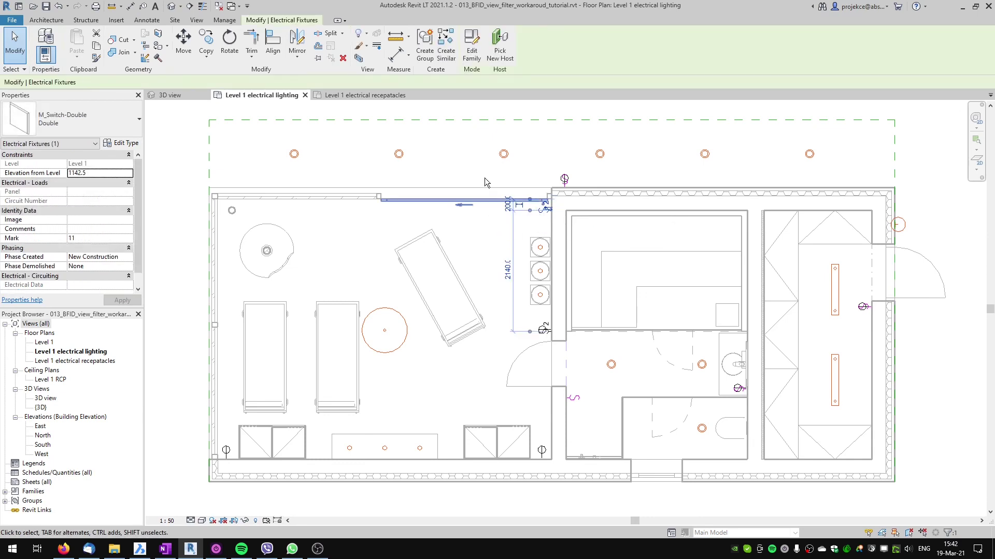
left_click(471, 47)
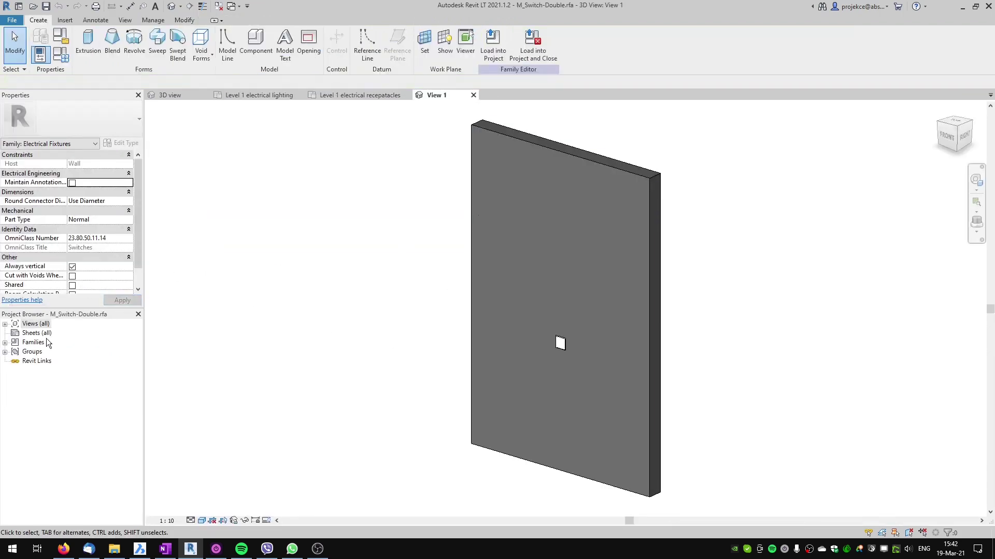
left_click(8, 23)
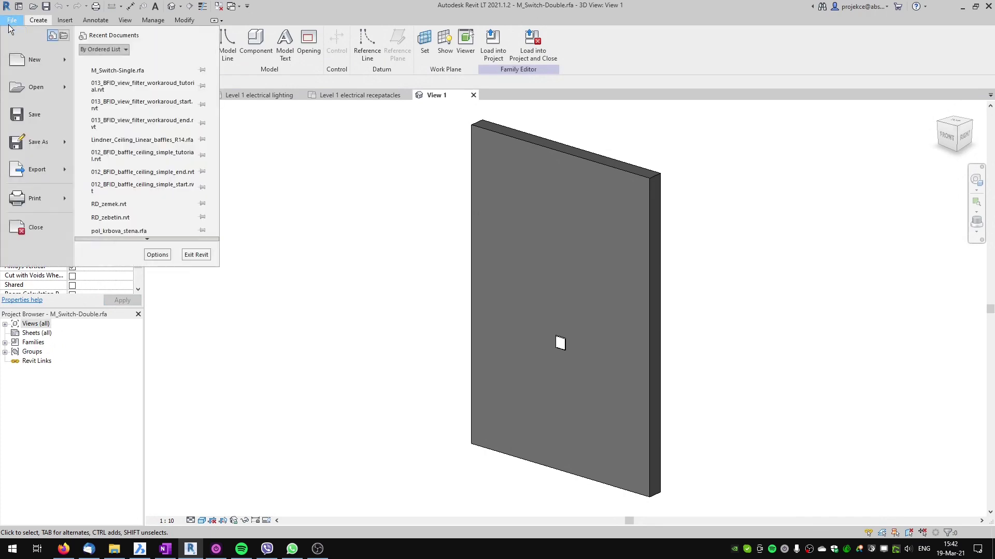
mouse_move(38, 146)
left_click(129, 135)
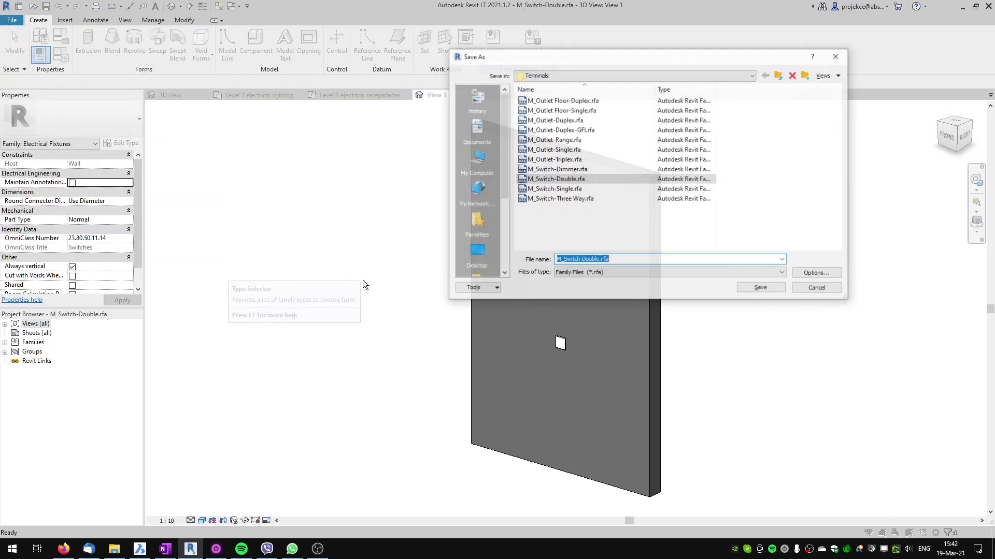
left_click(476, 253)
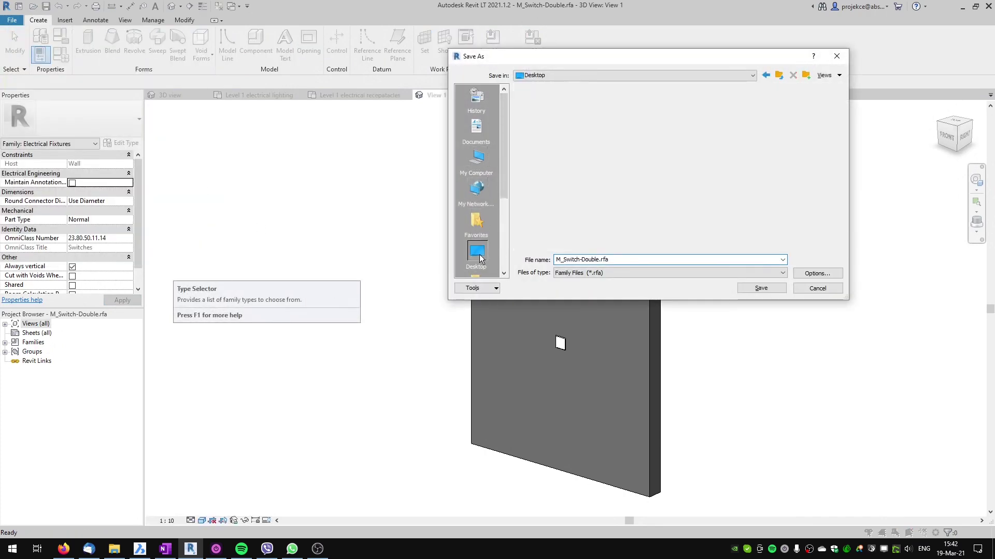
left_click(818, 273)
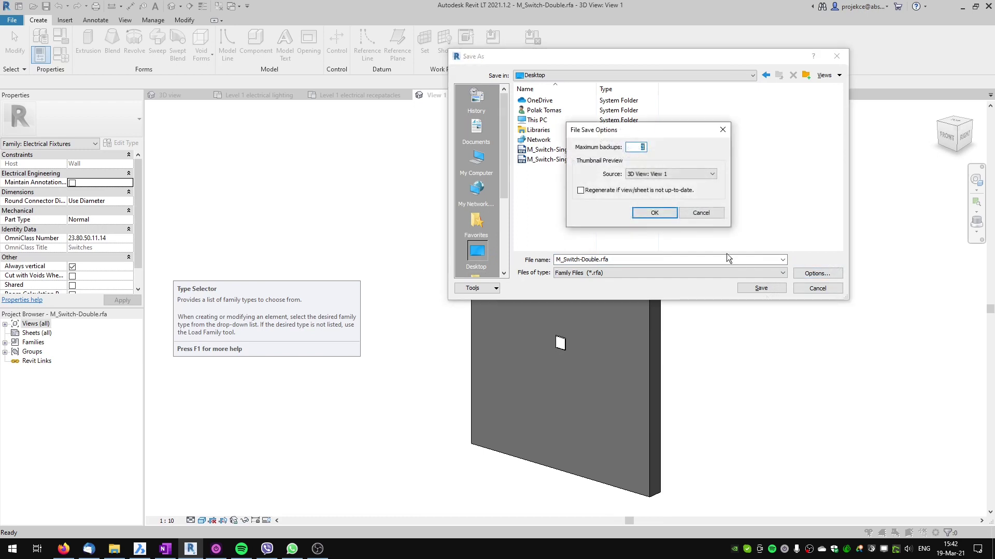
left_click(701, 213)
left_click(761, 288)
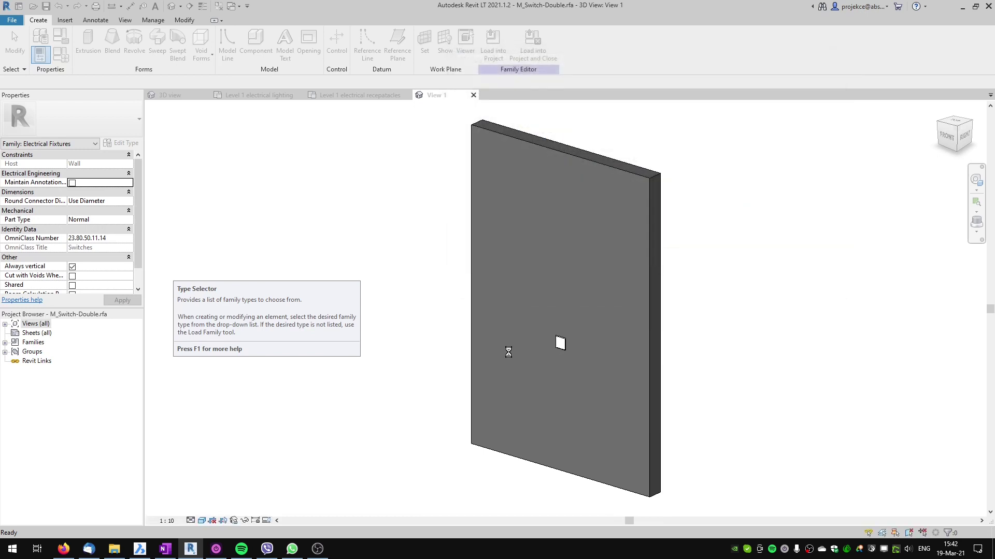
- Open the double switch family's Ref. Level floor plan and open its nested Switch Annotation w Label symbol for editing
left_click(5, 324)
left_click(15, 333)
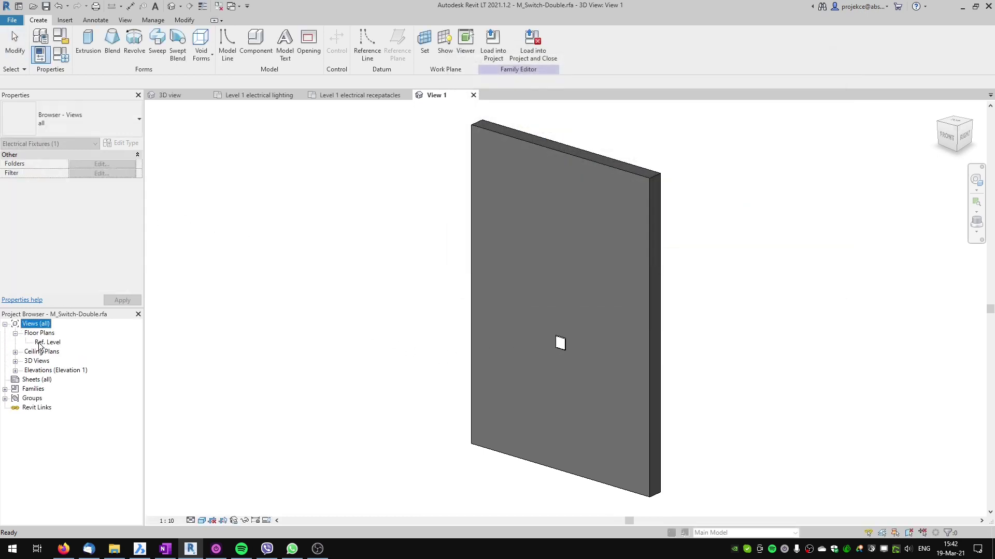
double_click(49, 342)
scroll(539, 272, "down", 2)
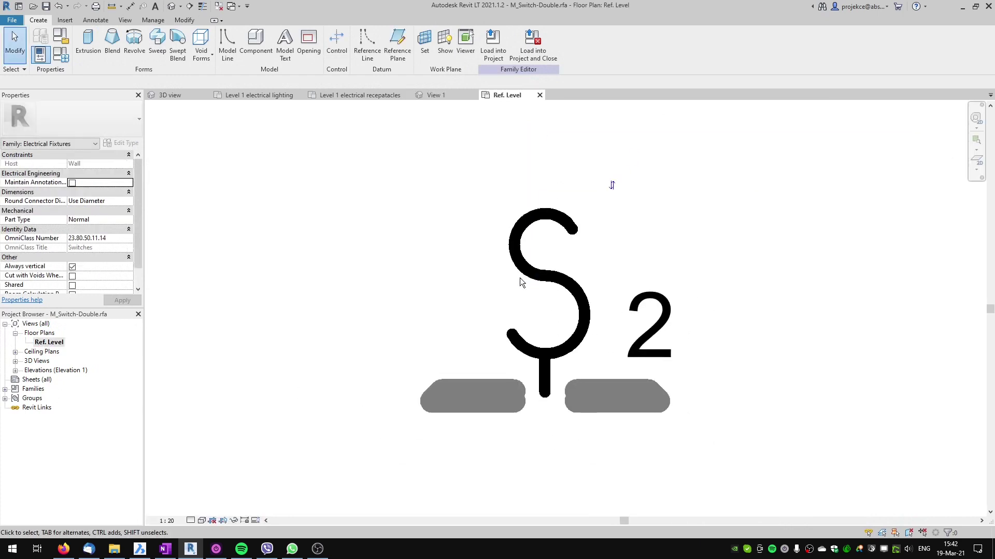
left_click(507, 261)
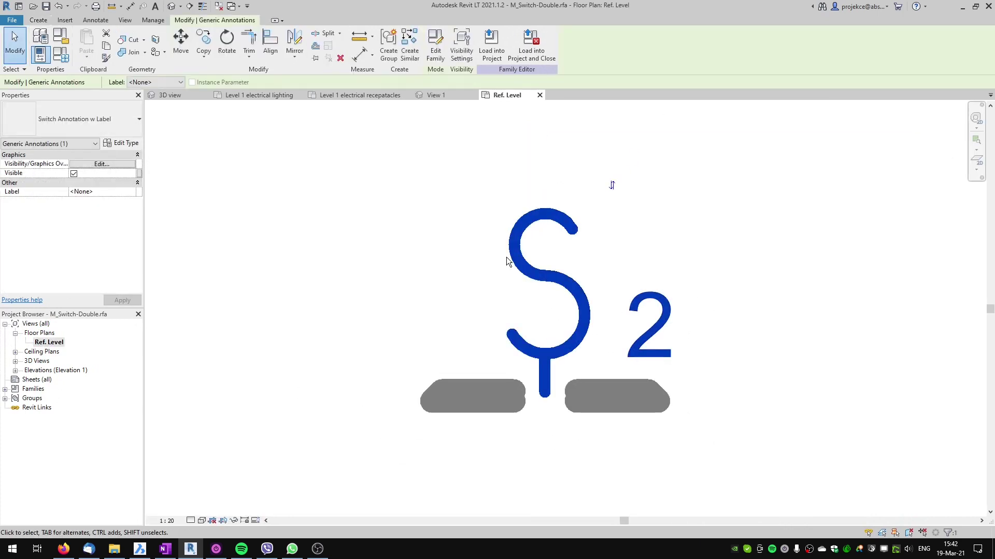
left_click(435, 44)
scroll(495, 217, "down", 1)
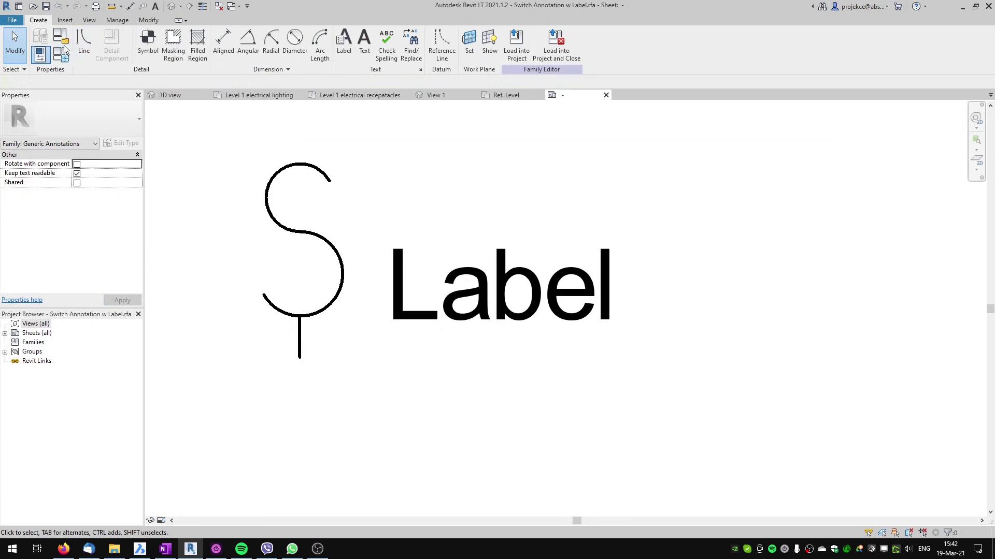
- Create a subcategory named switch under Generic Annotations in the object styles of the labelled annotation family
left_click(117, 19)
left_click(71, 55)
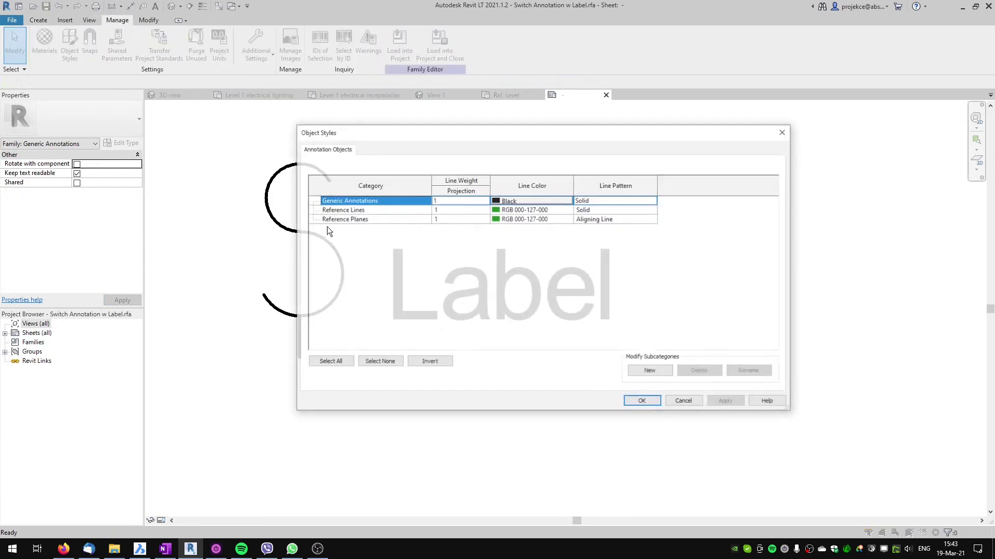
left_click(644, 372)
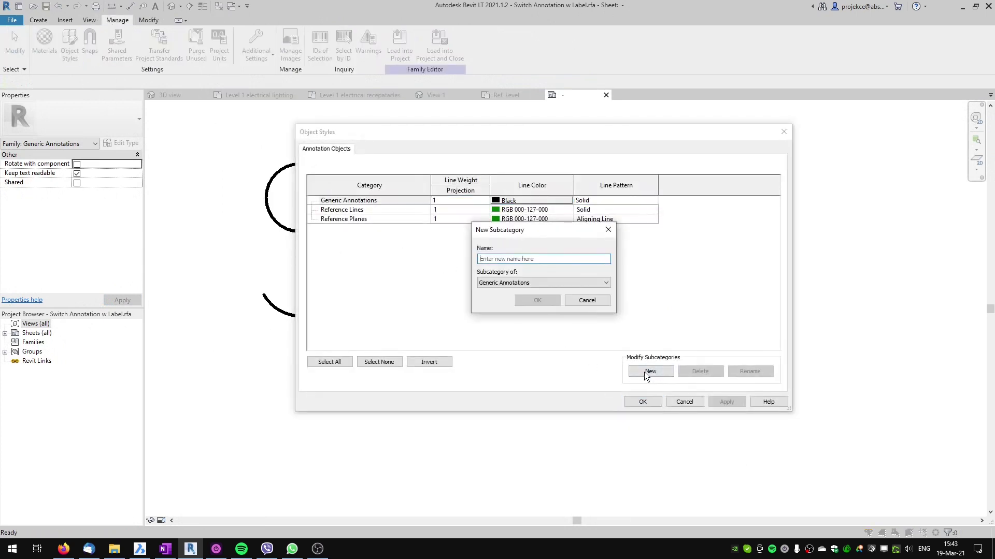
type("switch")
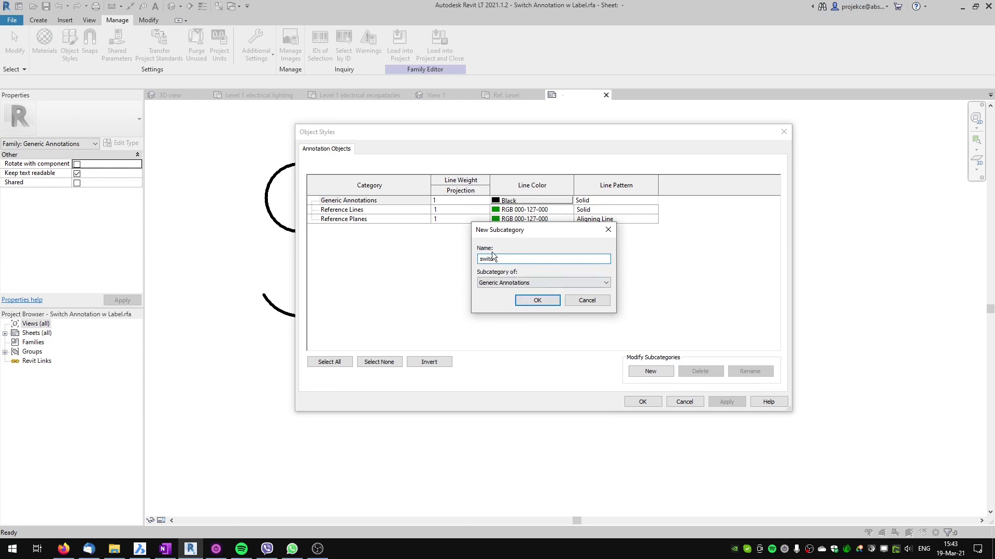
left_click(536, 301)
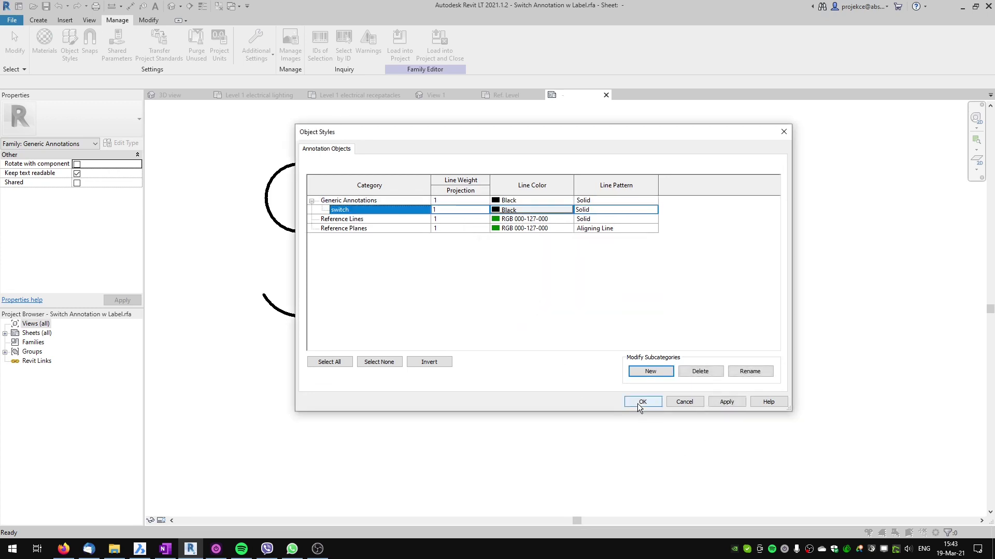
left_click(641, 403)
- Assign the S-shaped symbol lines and stem of the labelled switch annotation to the switch subcategory
left_click_drag(259, 177, 401, 409)
left_click(134, 239)
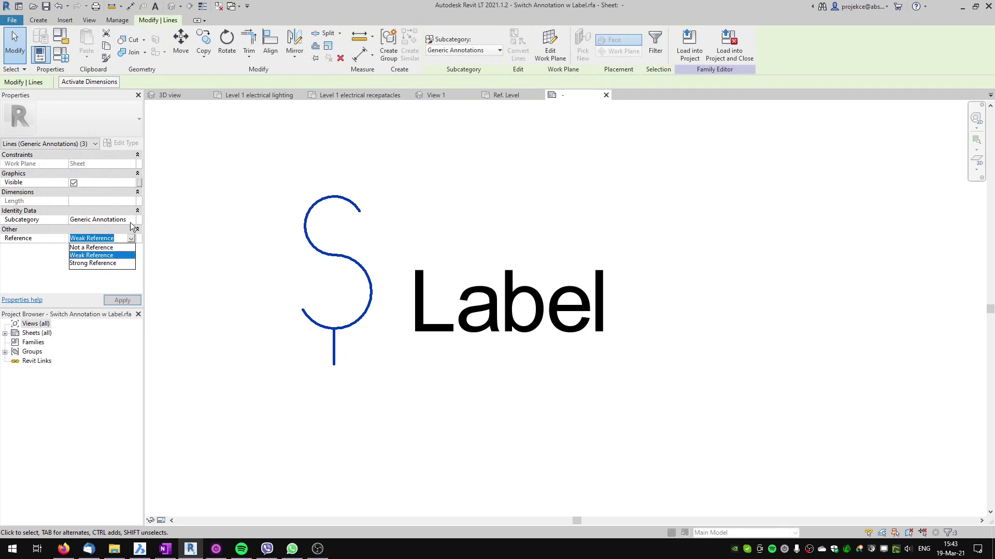
left_click(88, 247)
left_click(131, 219)
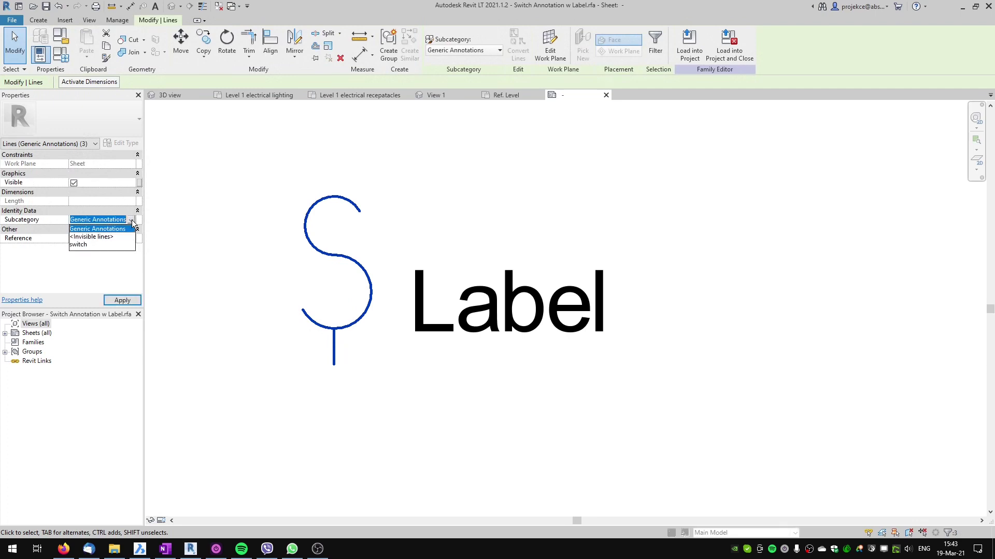
left_click(79, 245)
left_click(422, 198)
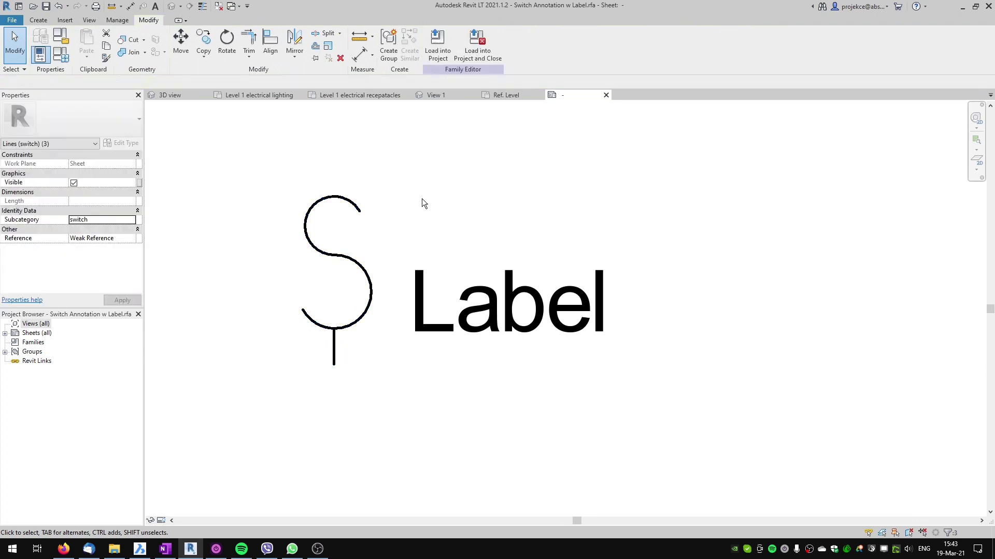
- Load the annotation into M_Switch-Double.rfa only and close it without saving, overwriting the existing version in the double switch family
left_click(477, 47)
left_click(430, 226)
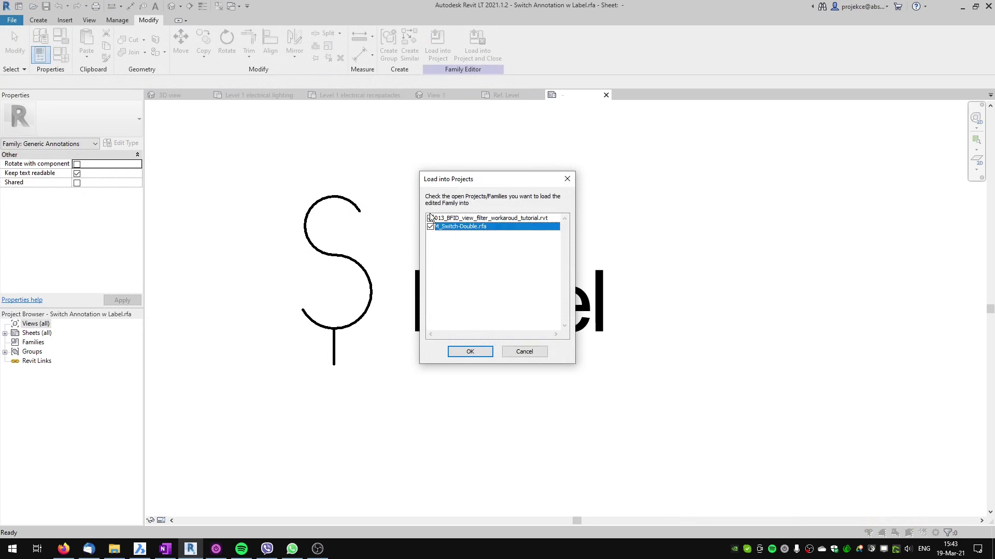
left_click(439, 220)
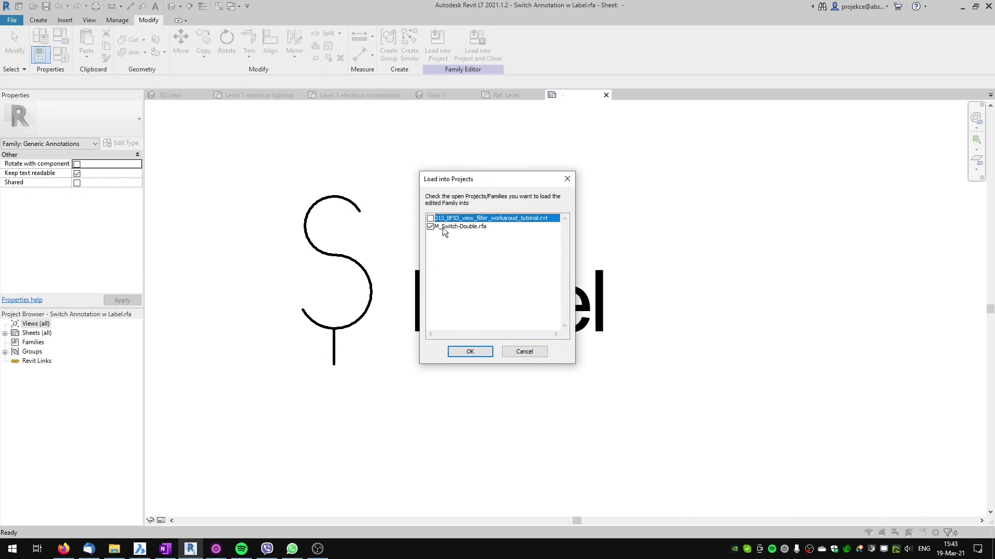
left_click(474, 350)
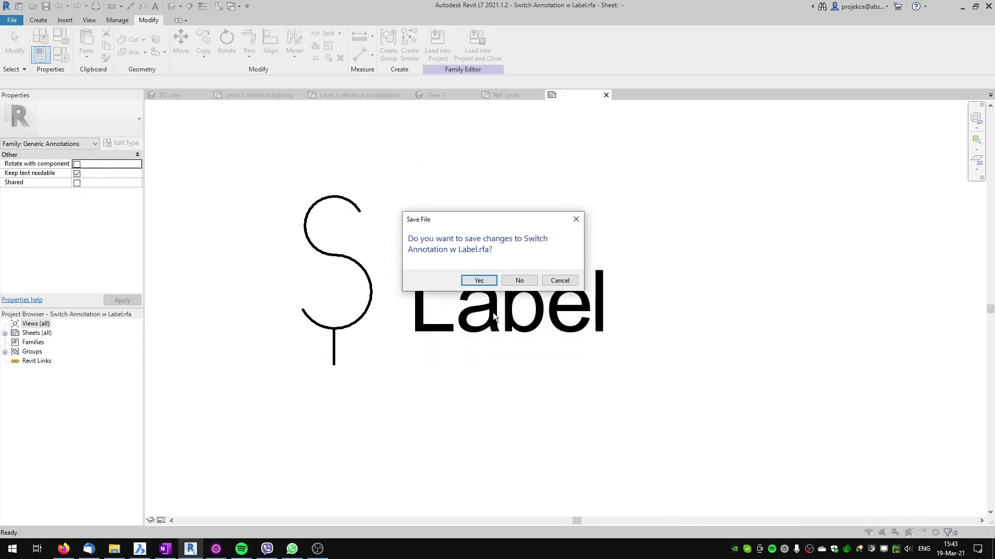
left_click(520, 280)
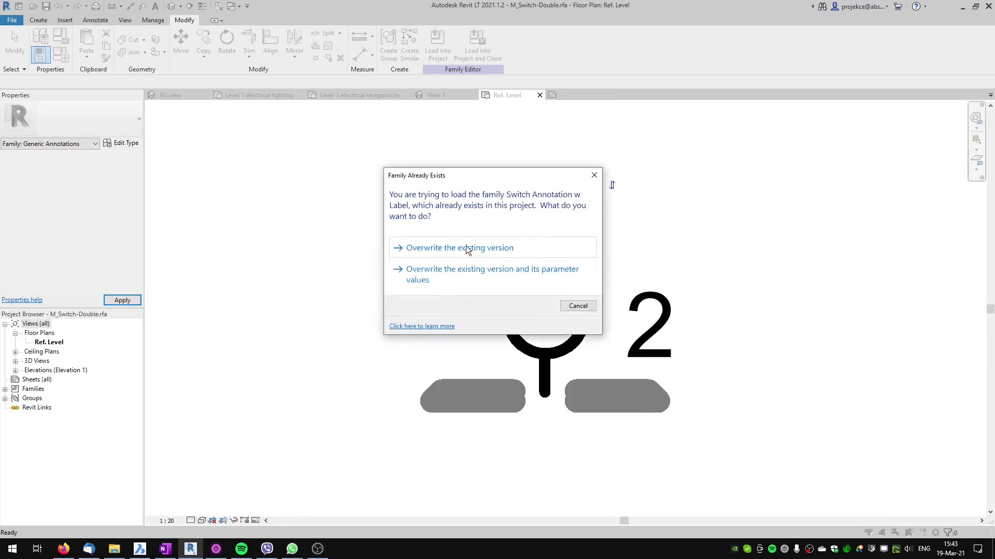
left_click(466, 249)
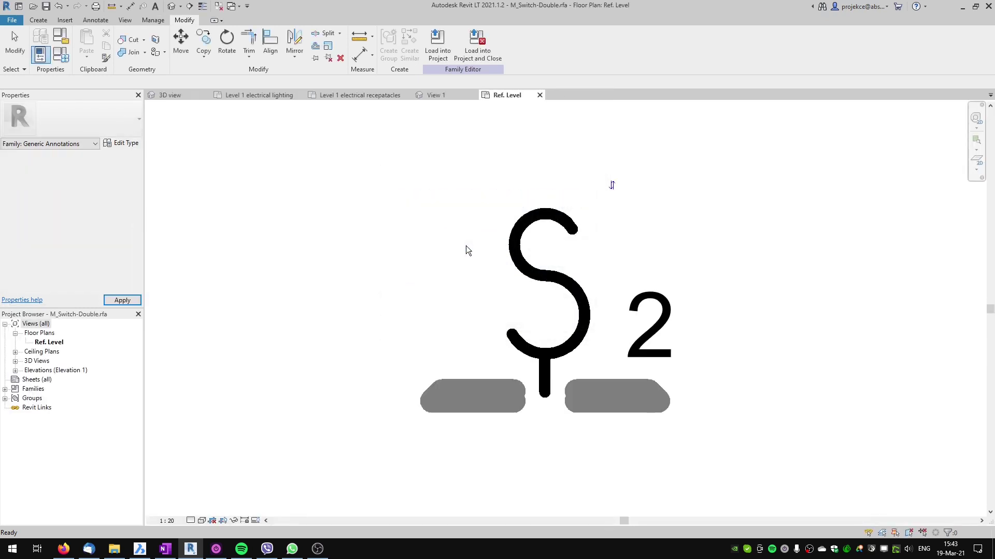
- Load the double switch family into the tutorial project and close it, overwriting the project's existing version
left_click(482, 43)
left_click(482, 284)
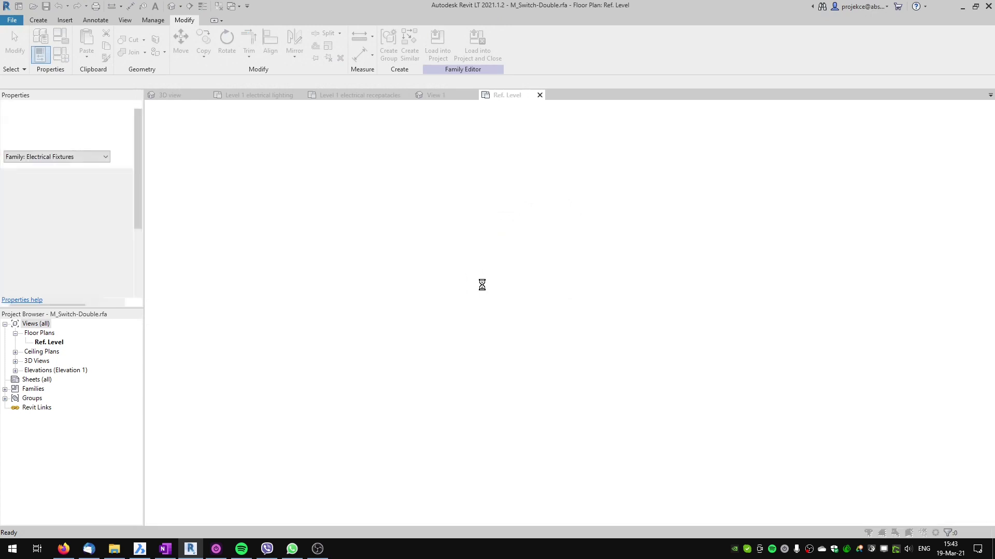
left_click(476, 243)
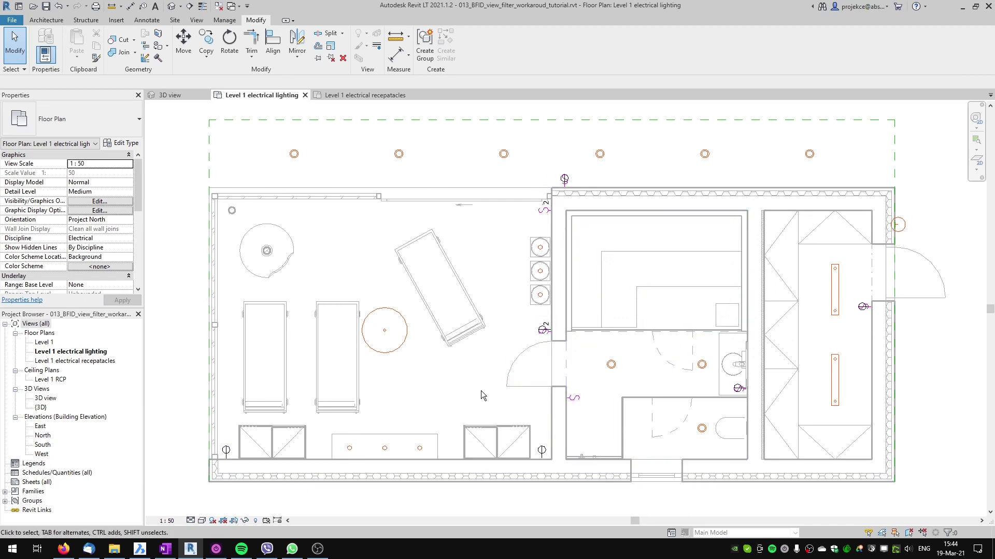
- Hide the Generic Annotations switch subcategory in the Level 1 electrical receptacles plan through its visibility/graphic overrides
double_click(58, 361)
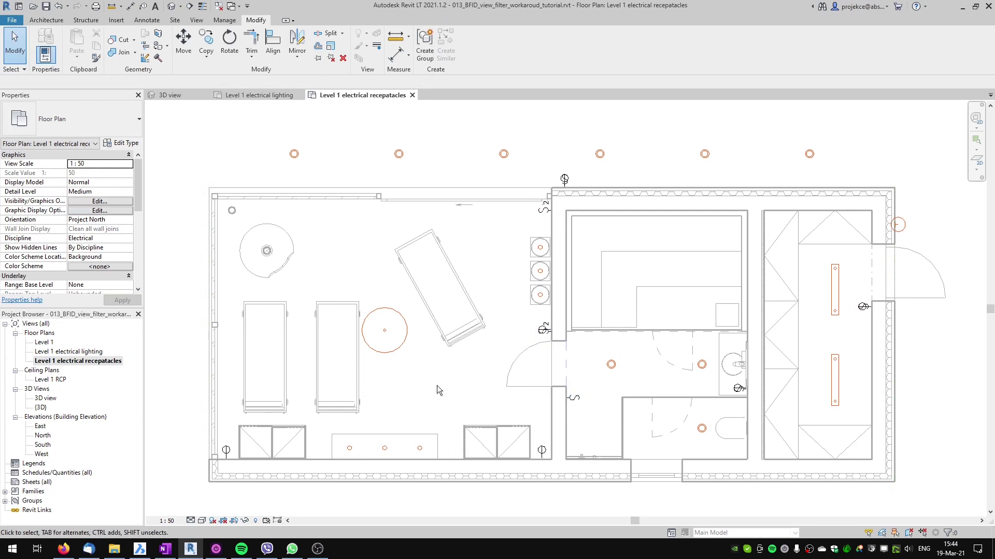
key("v")
key("g")
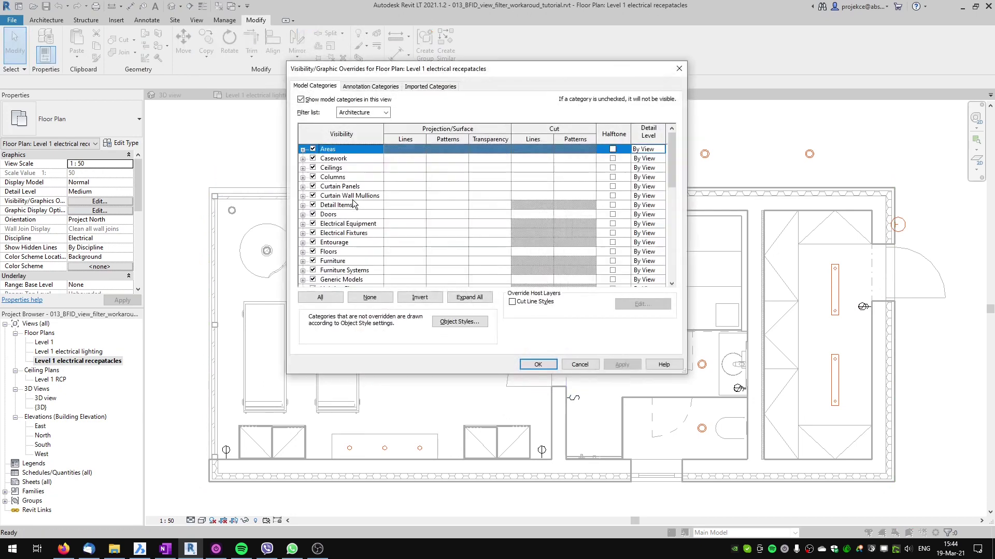
left_click(363, 84)
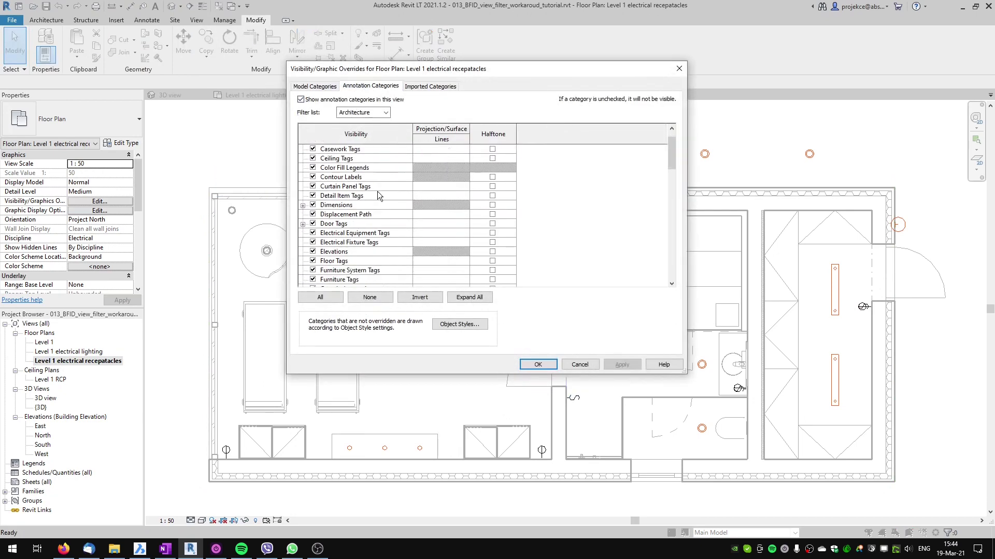
scroll(378, 191, "down", 7)
scroll(378, 191, "down", 2)
scroll(377, 191, "up", 2)
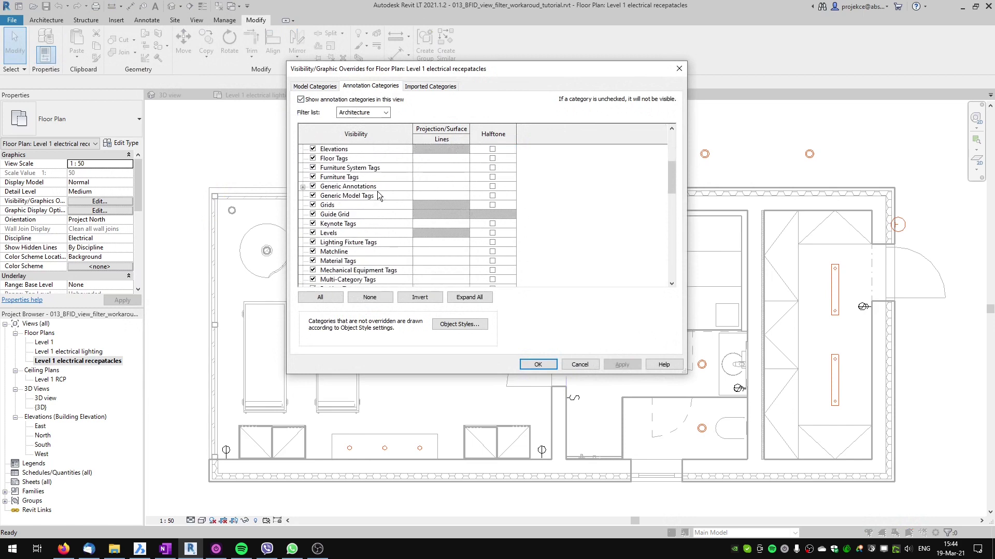
left_click(303, 186)
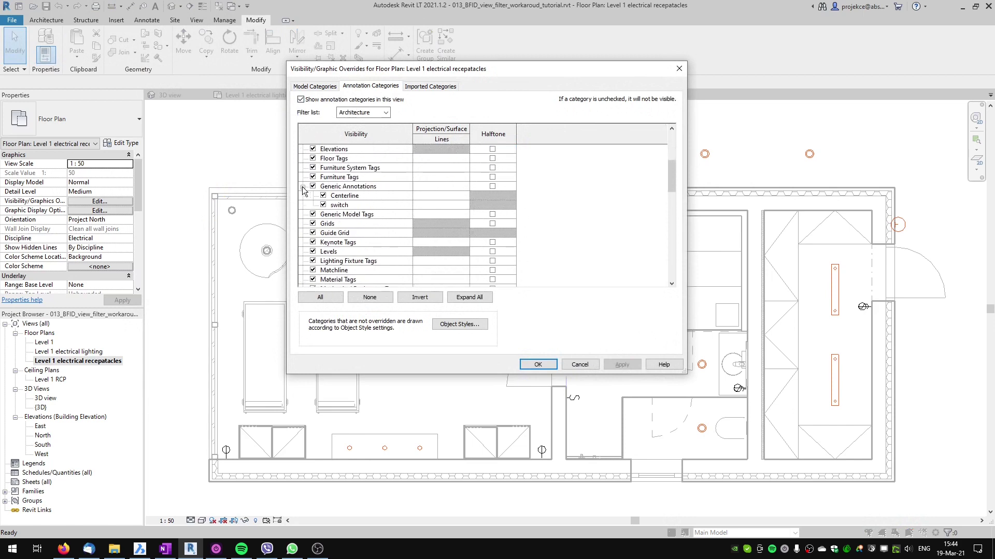
left_click(323, 205)
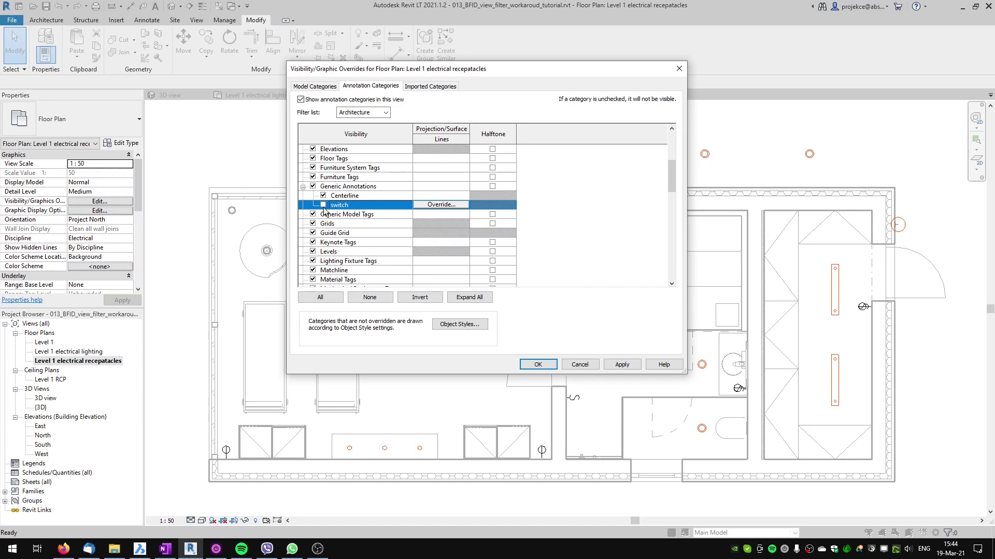
left_click(556, 364)
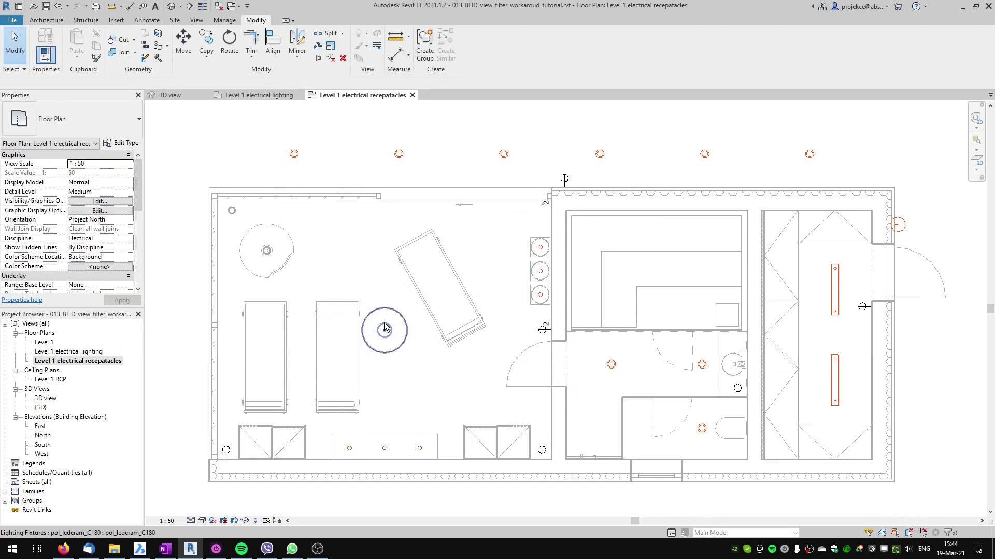
- Turn off the Lighting Fixtures model category in the Level 1 electrical receptacles plan's visibility/graphic overrides
key("v")
key("g")
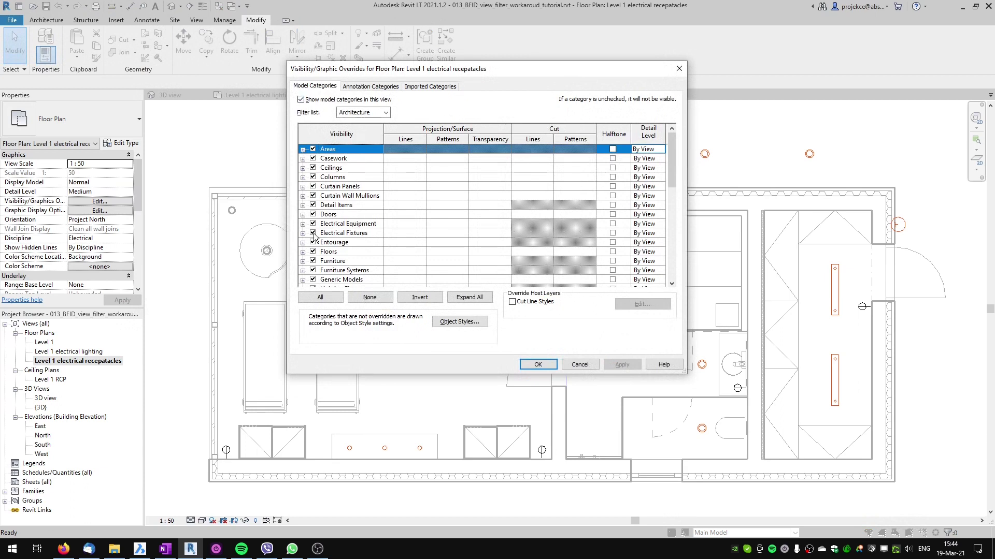
scroll(313, 236, "down", 4)
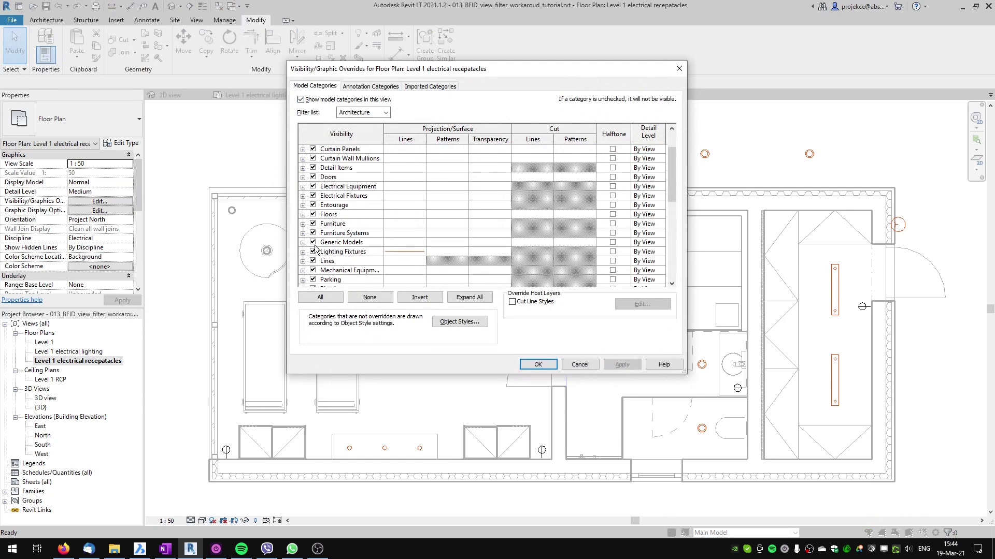
left_click(312, 252)
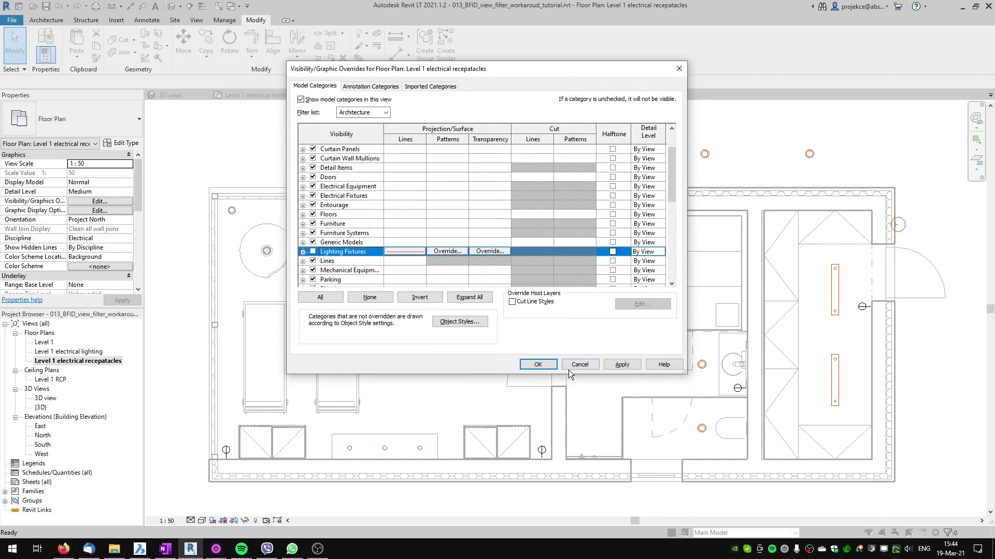
left_click(538, 365)
scroll(490, 384, "down", 1)
scroll(489, 384, "up", 1)
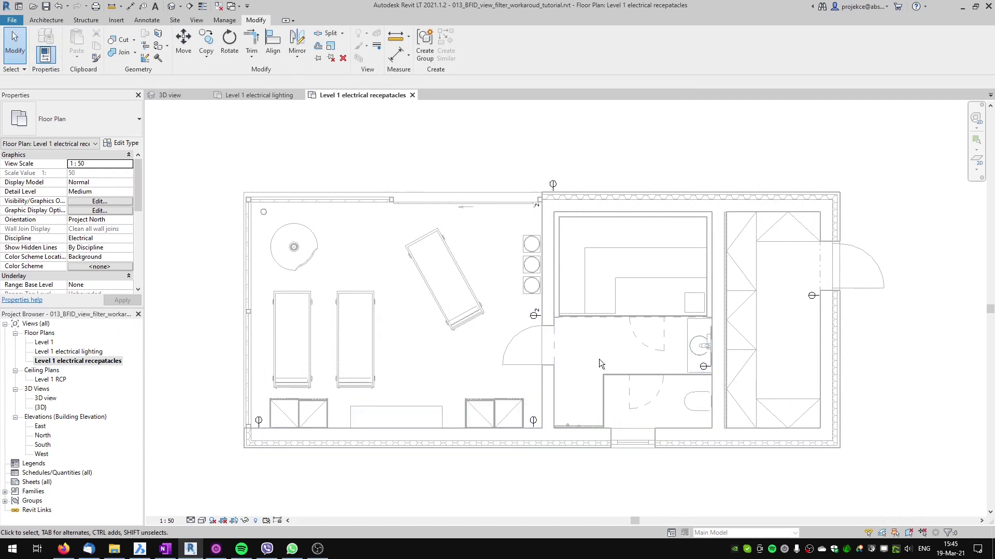
- From the Level 1 electrical lighting plan, open the large room's southwest corner outlet family for editing and save it to the Desktop as M_Outlet-Single.rfa
left_click(269, 96)
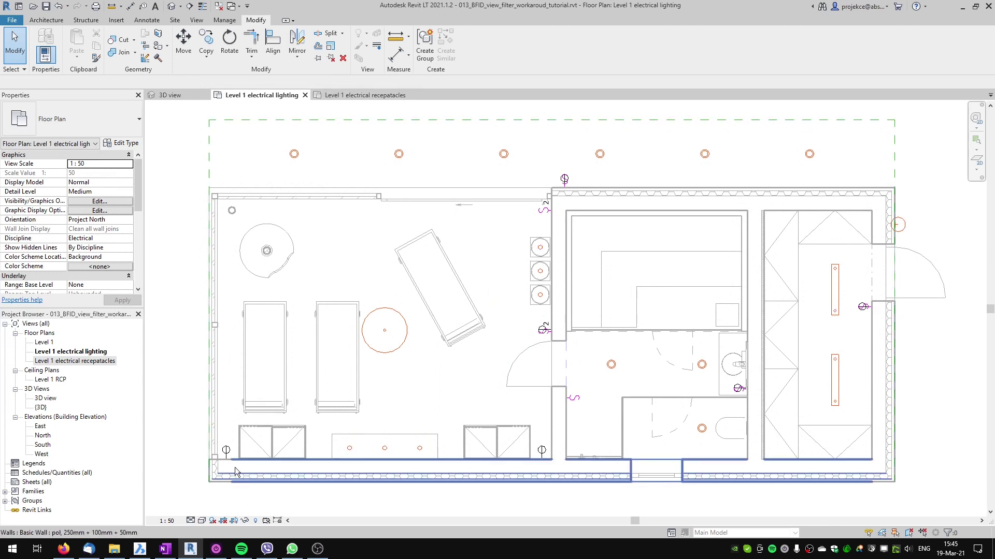
left_click(227, 451)
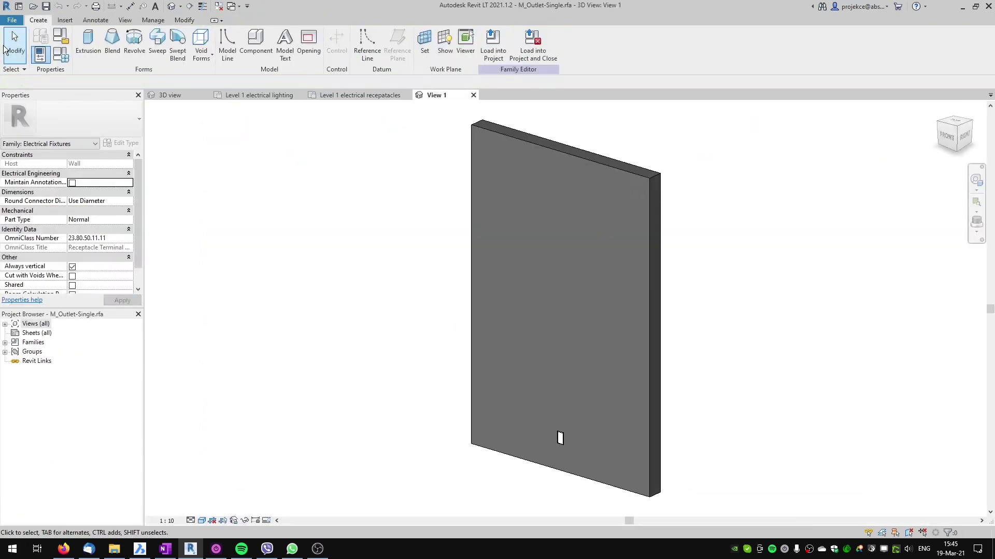
left_click(11, 20)
mouse_move(48, 142)
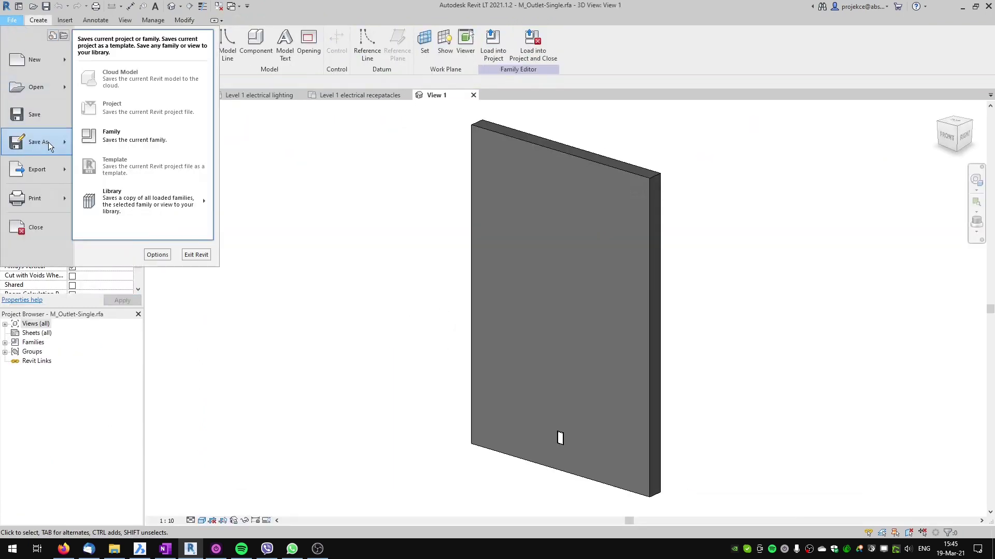
left_click(127, 139)
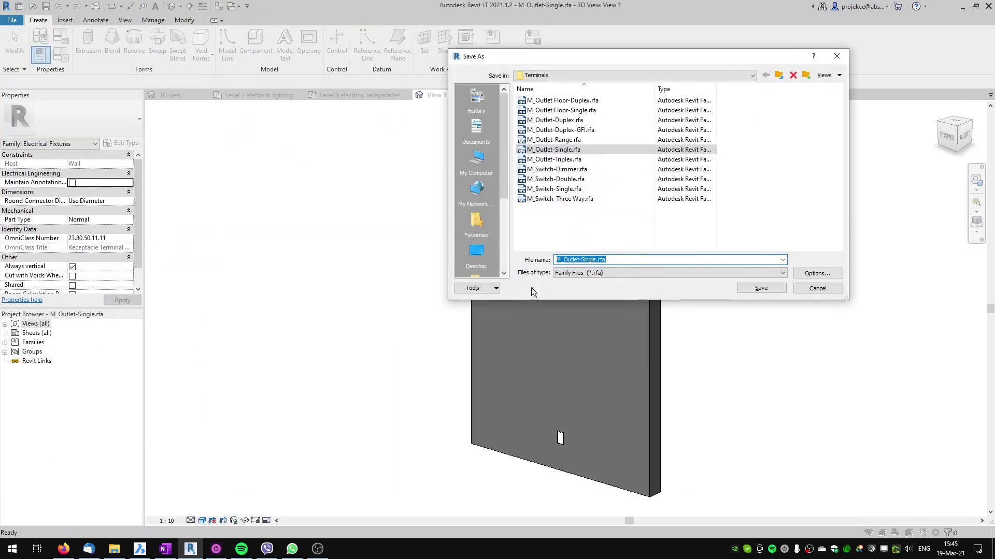
left_click(476, 254)
left_click(812, 275)
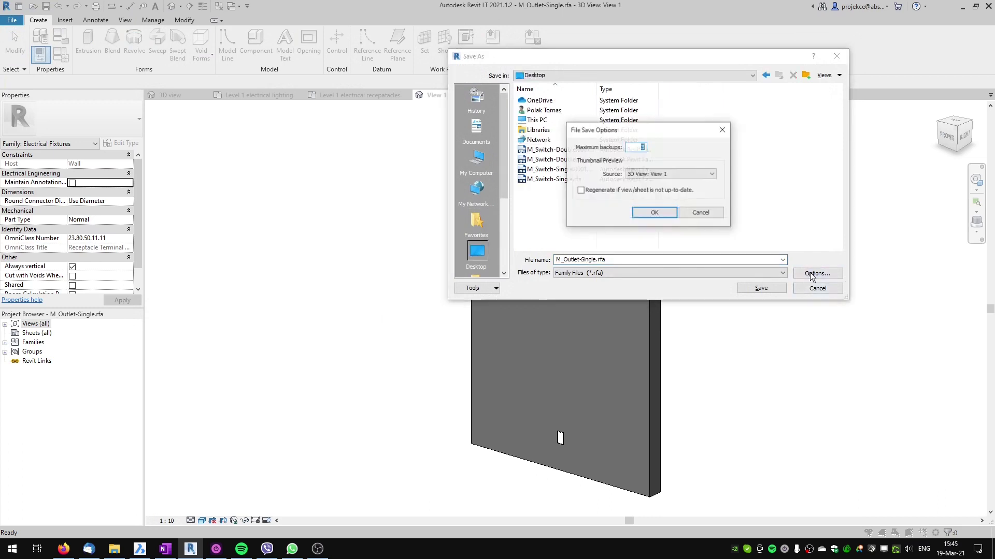
left_click(653, 212)
left_click(761, 288)
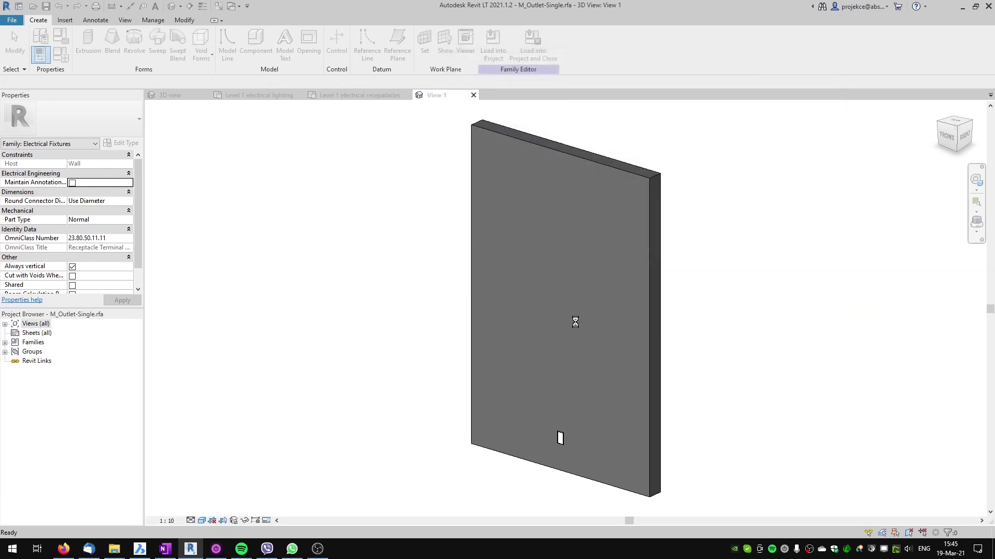
- Open the single outlet family's Ref. Level floor plan and open its nested Outlet Annotation-Single symbol for editing
left_click(3, 327)
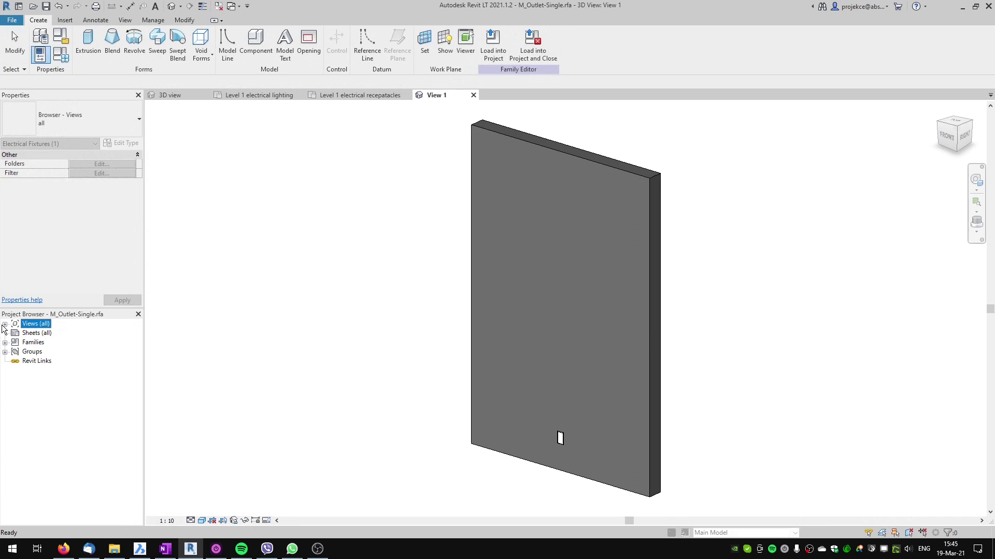
left_click(4, 325)
left_click(15, 333)
double_click(49, 342)
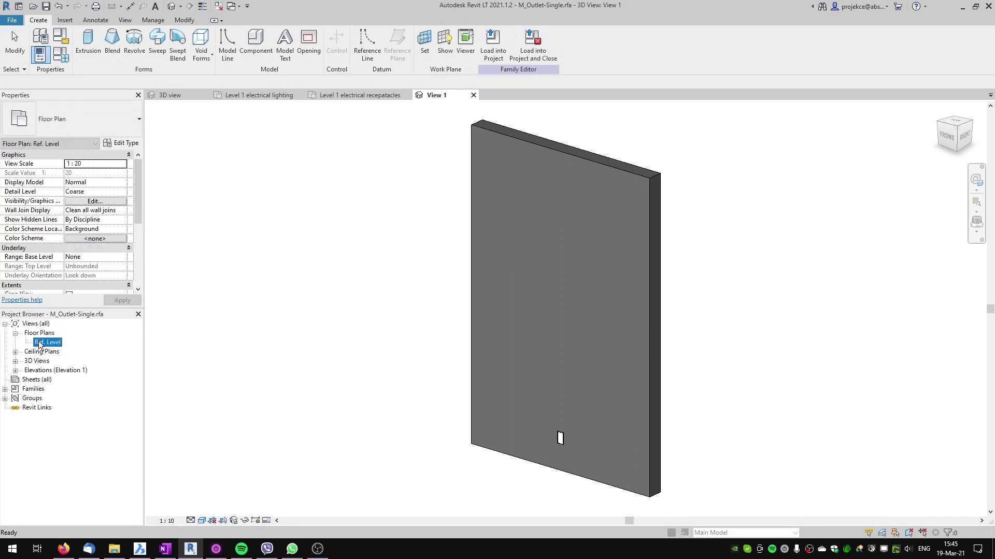
left_click(464, 269)
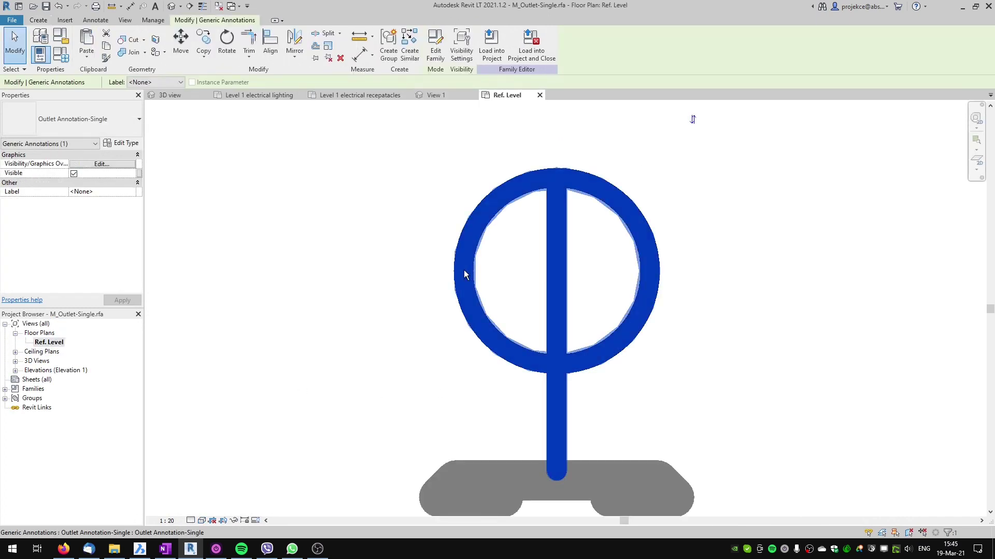
left_click(442, 49)
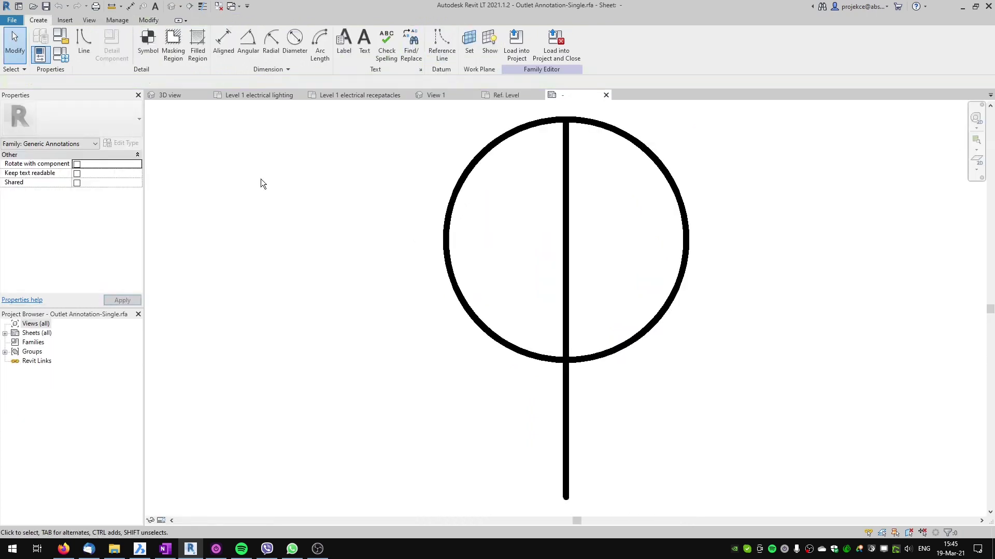
- Create a subcategory named receptacles under Generic Annotations in the outlet symbol's object styles
left_click(148, 21)
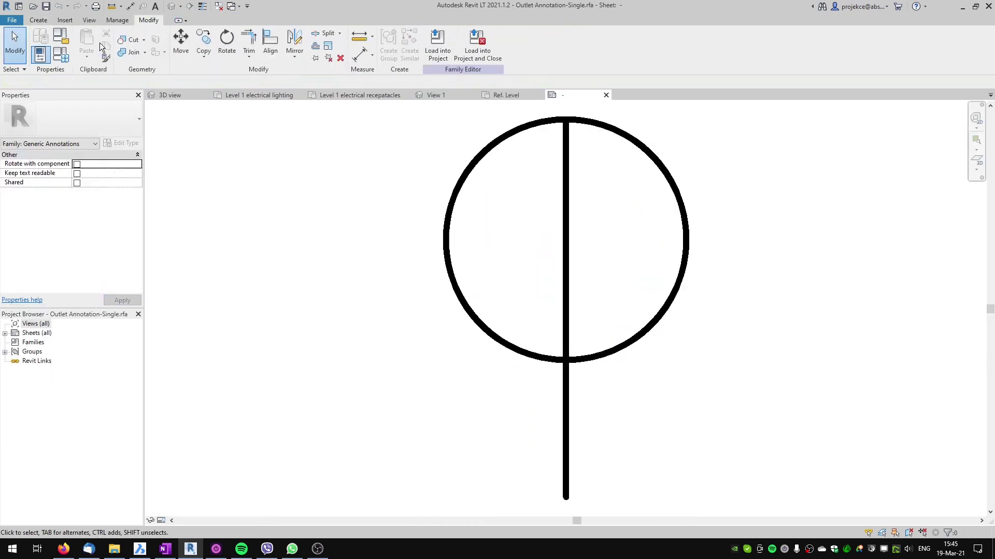
left_click(117, 20)
left_click(70, 44)
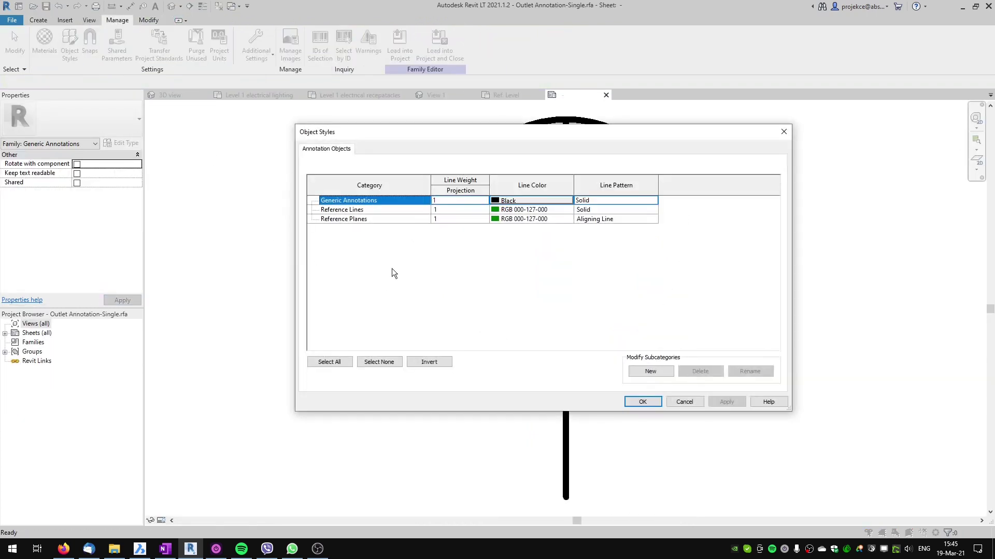
left_click(650, 372)
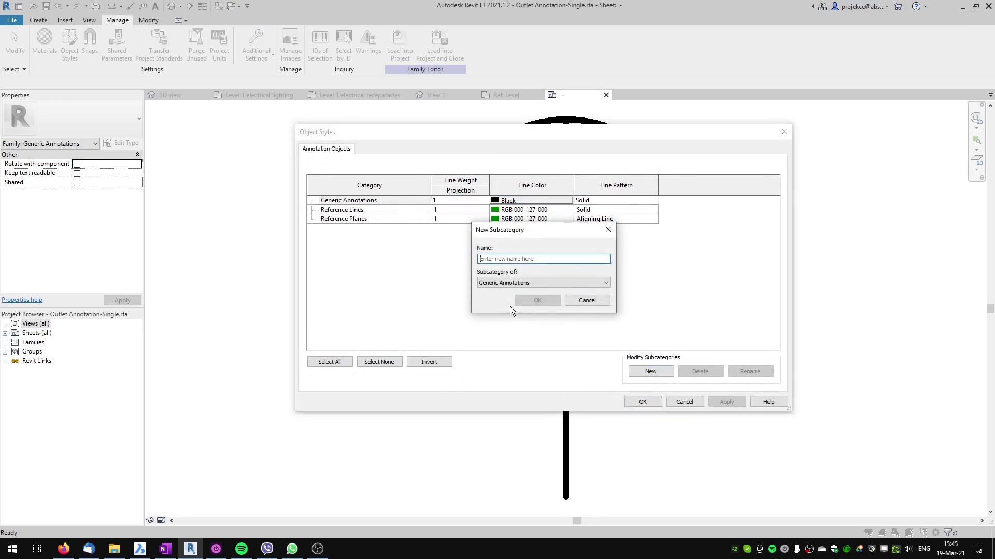
type("receptacles")
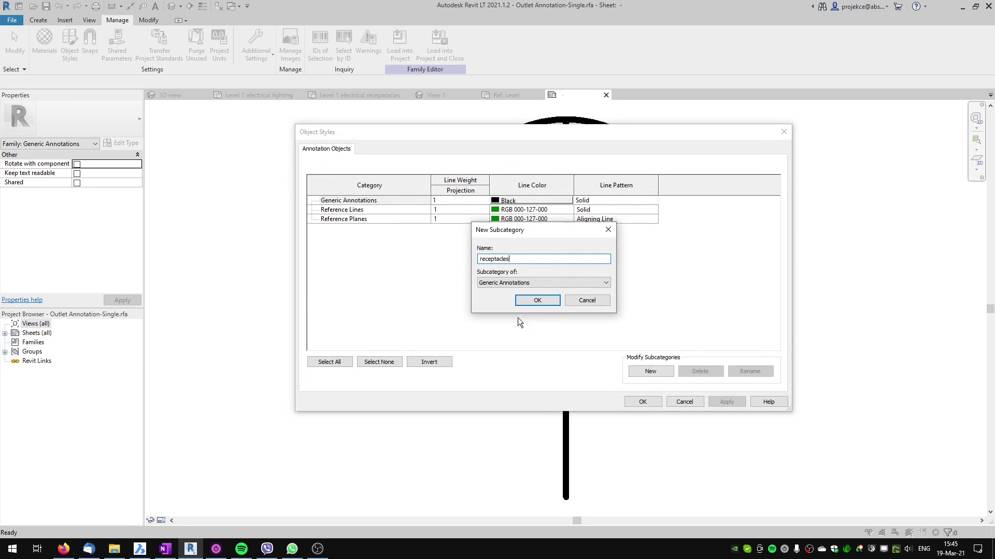
left_click(535, 299)
left_click(638, 404)
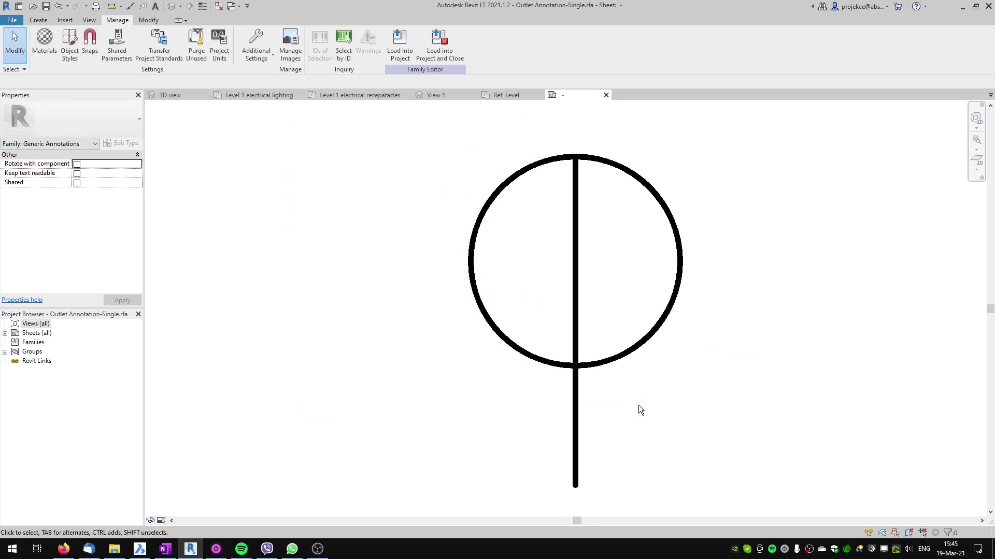
- Assign the outlet symbol's circle and vertical line to the receptacles subcategory
left_click_drag(410, 141, 726, 511)
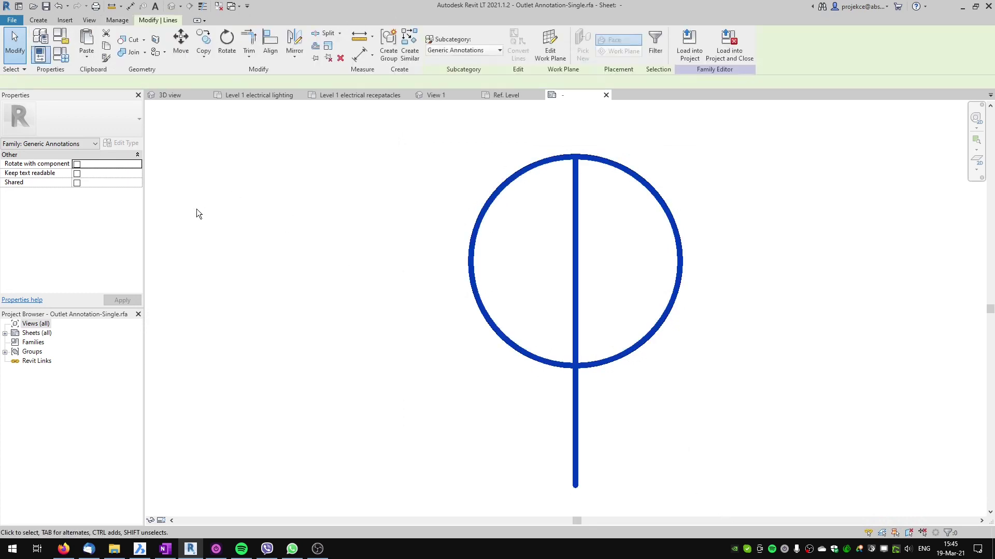
left_click(132, 220)
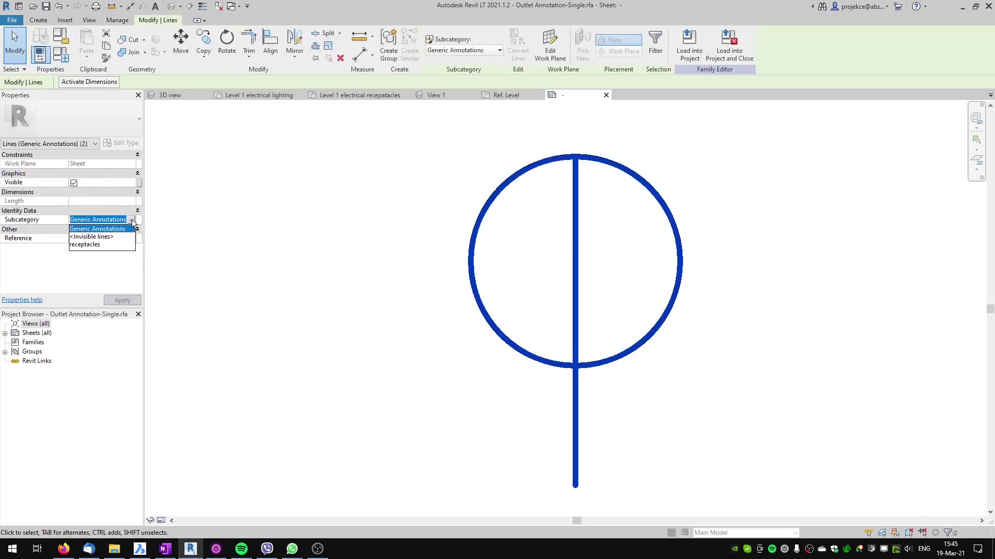
left_click(85, 244)
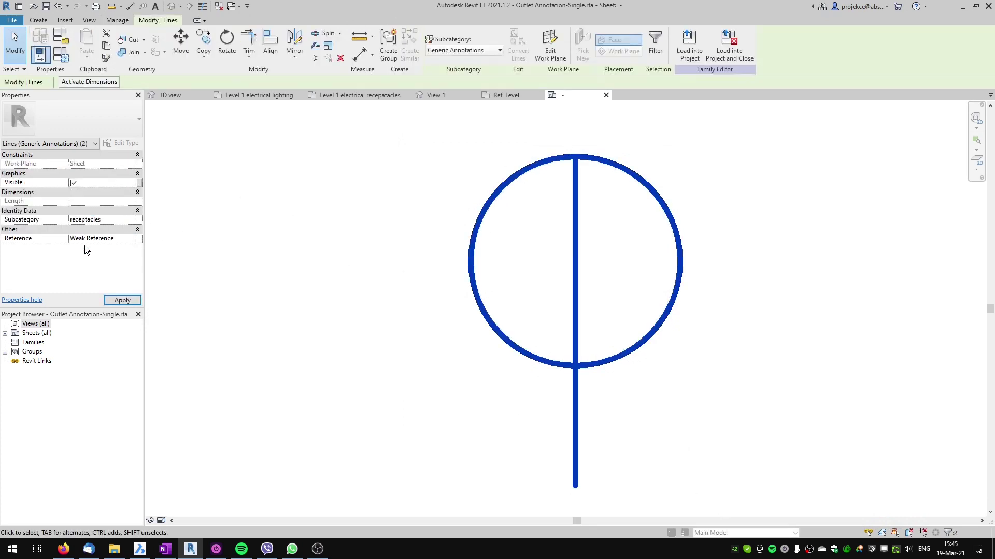
left_click(384, 293)
- Load the outlet symbol only into M_Outlet-Single.rfa and close it, overwriting the existing version
left_click(498, 57)
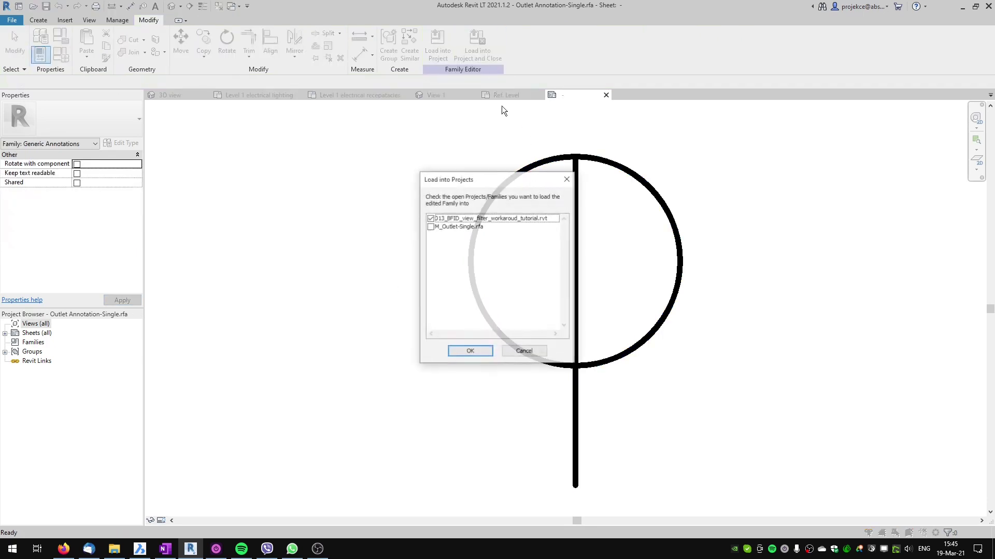
left_click(429, 226)
left_click(430, 219)
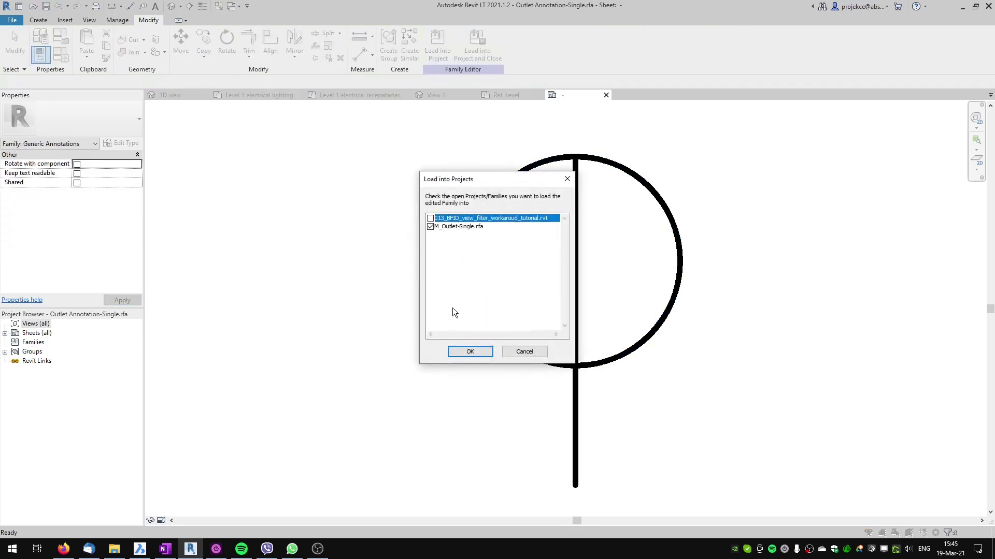
left_click(465, 350)
left_click(516, 282)
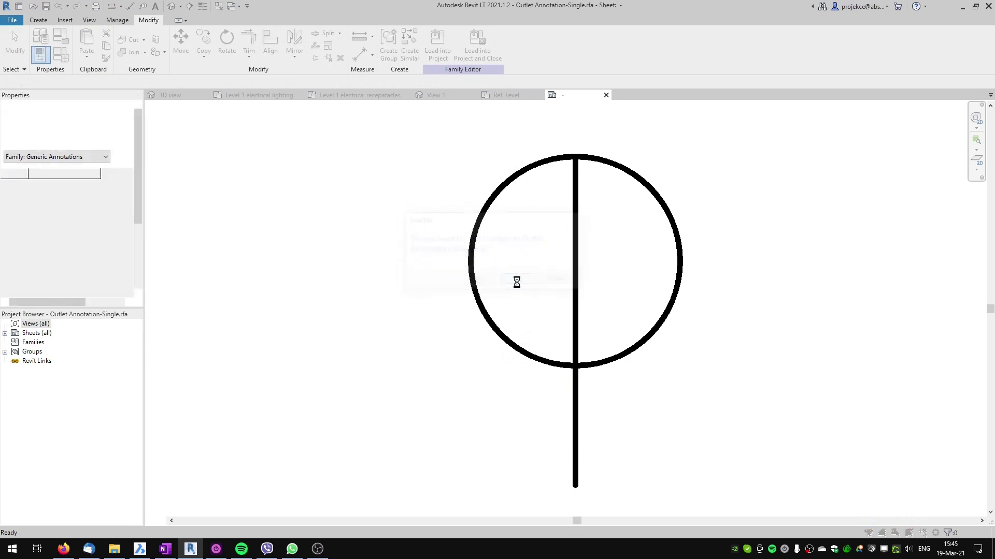
left_click(438, 250)
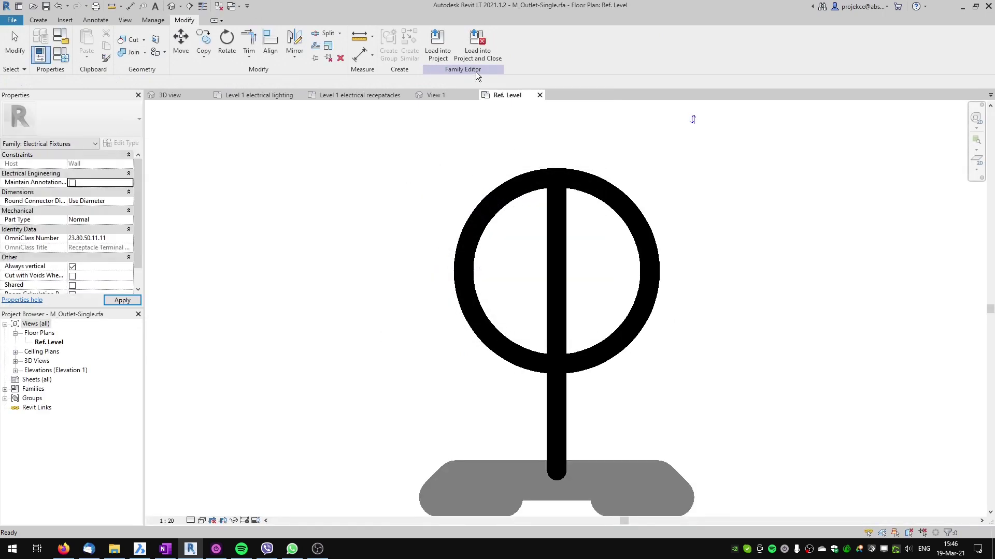
- Load the M_Outlet-Single family into the project and close it, overwriting the existing version
left_click(476, 52)
left_click(487, 282)
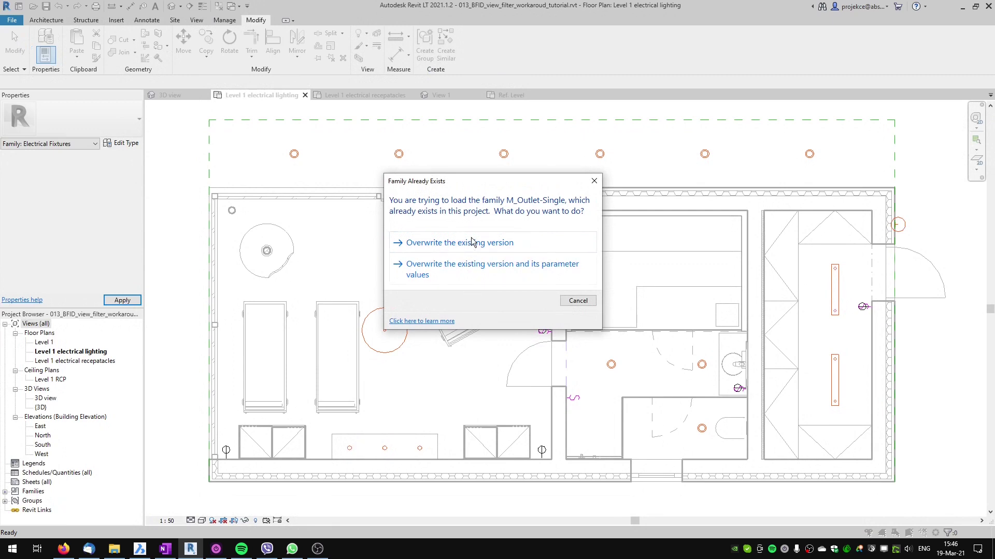
left_click(472, 242)
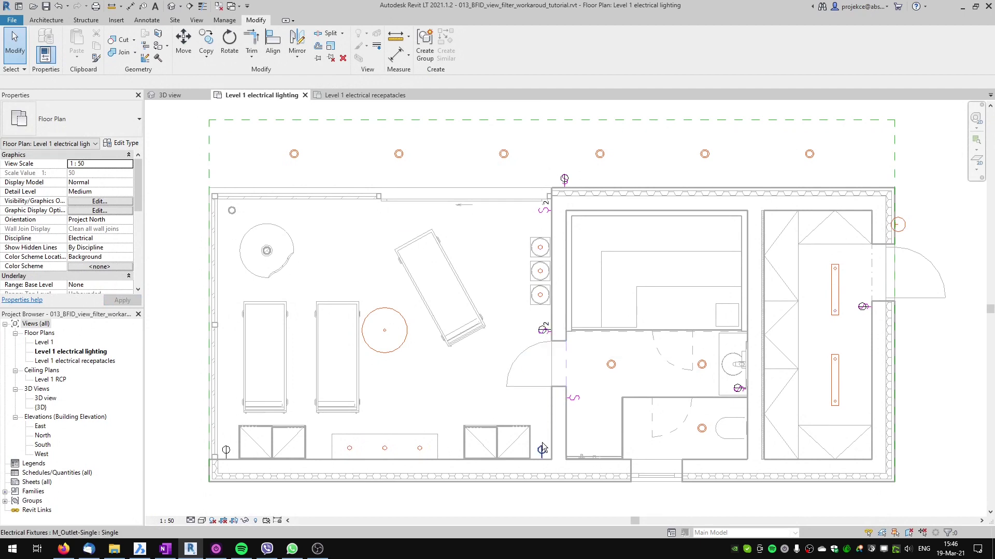
- Hide the Generic Annotations receptacles subcategory in the Level 1 electrical lighting plan through its visibility/graphic overrides
key("v")
key("g")
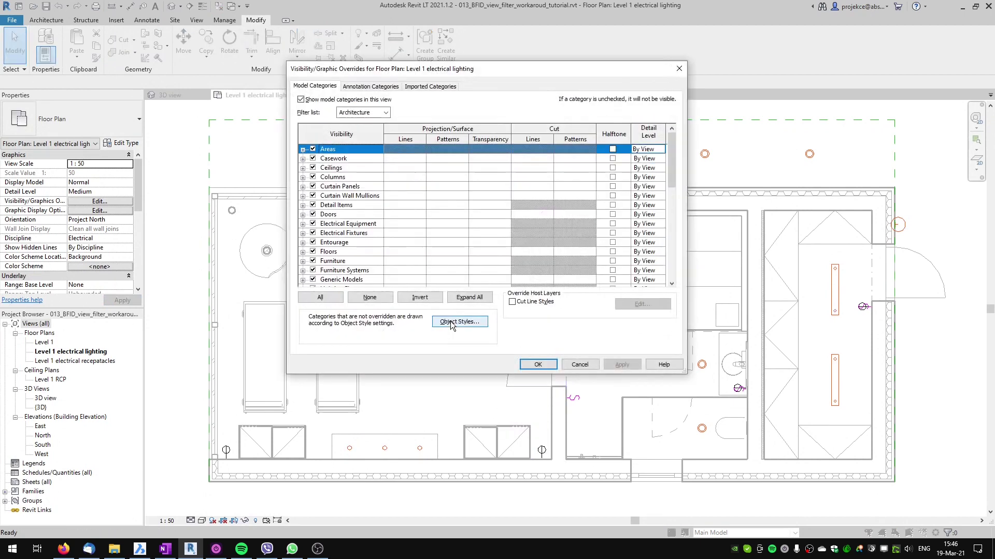
left_click(366, 87)
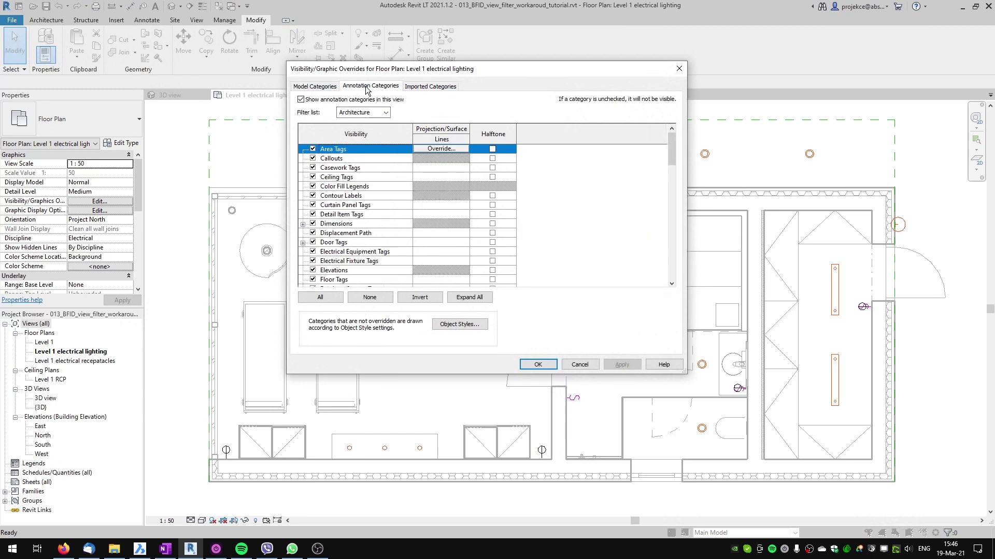
scroll(345, 208, "down", 3)
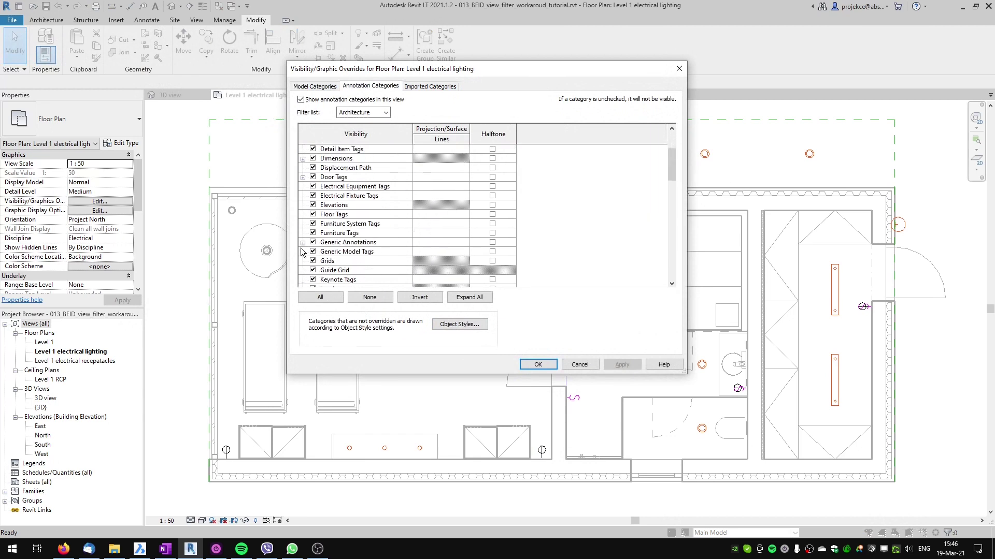
left_click(302, 243)
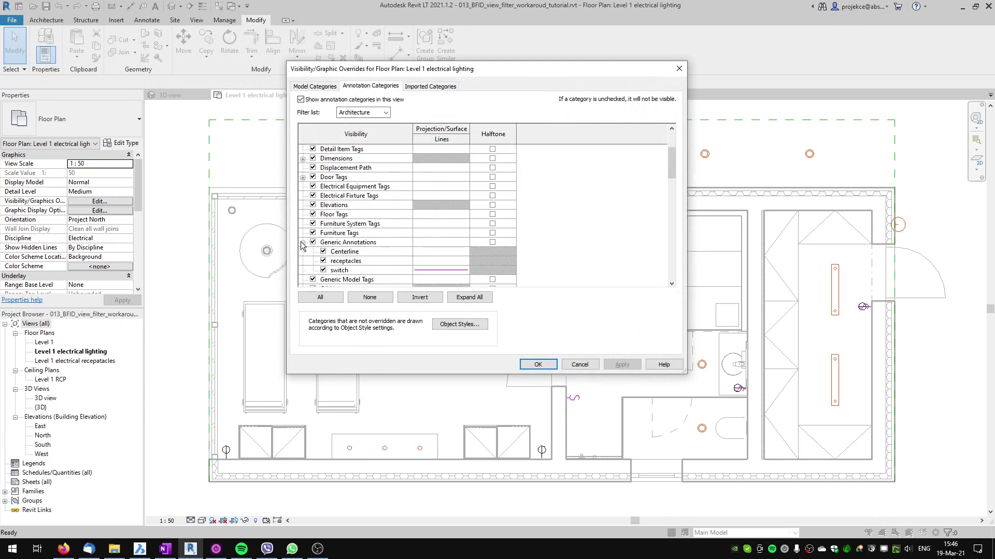
left_click(323, 262)
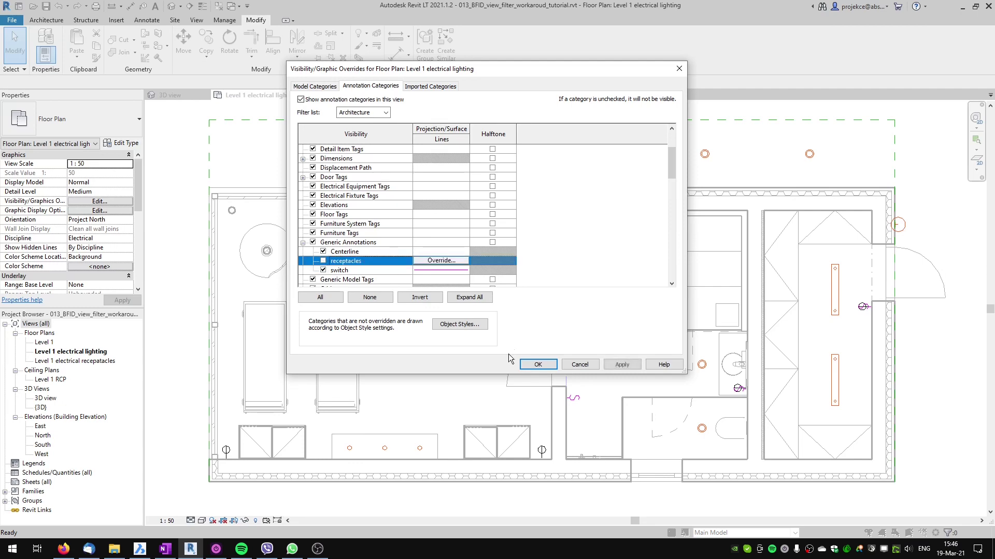
left_click(549, 366)
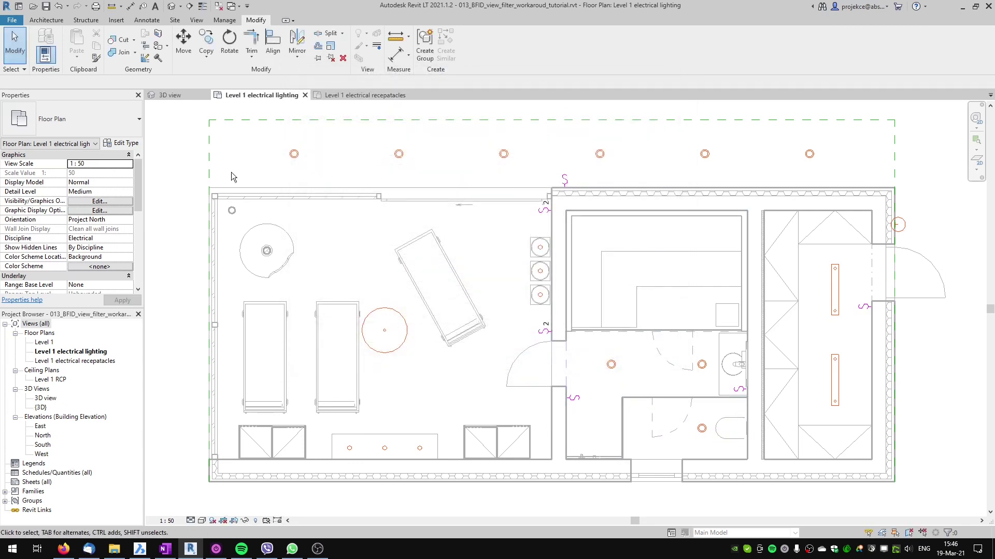
- In the Level 1 electrical receptacles plan, override the line color of the Generic Annotations receptacles subcategory to magenta
double_click(86, 362)
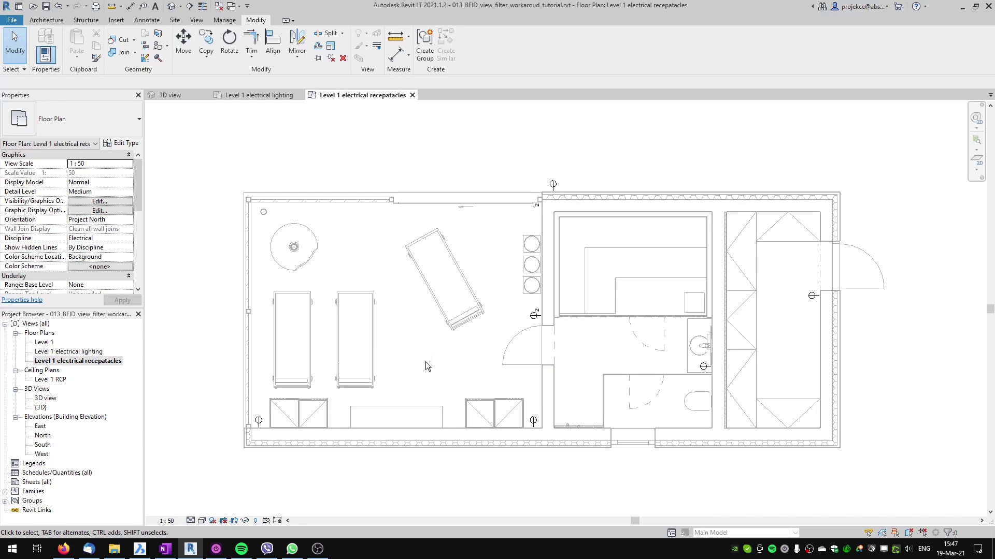
key("v")
key("v")
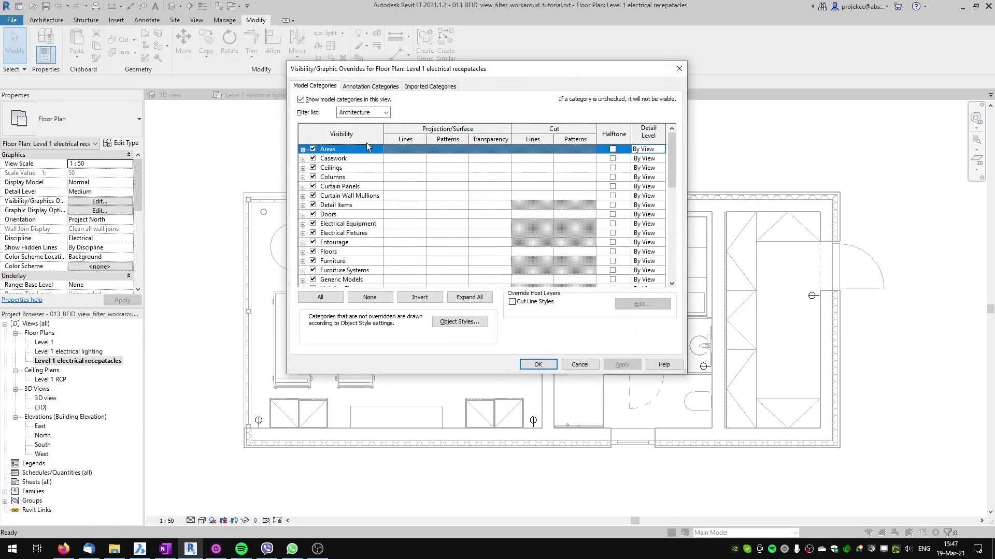
left_click(346, 86)
scroll(355, 203, "down", 3)
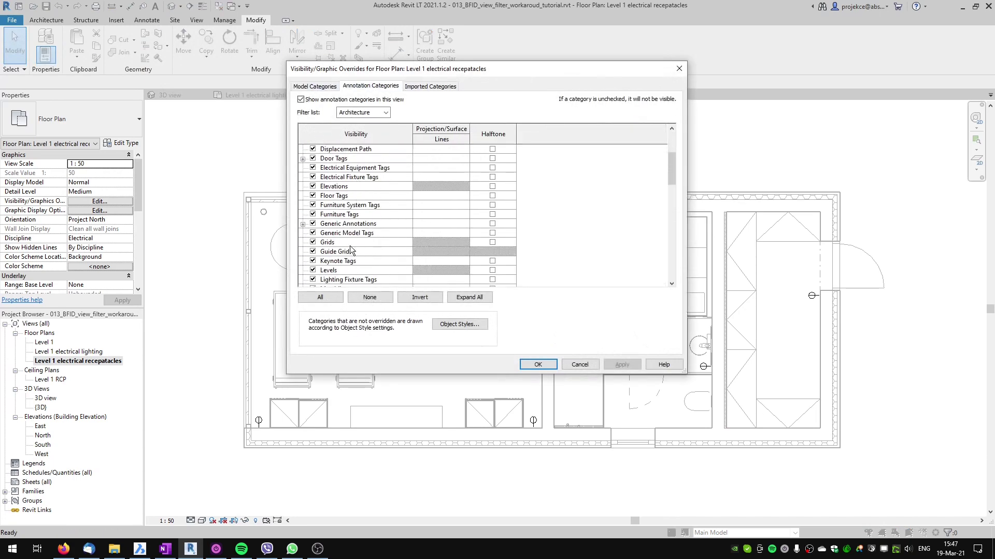
left_click(303, 224)
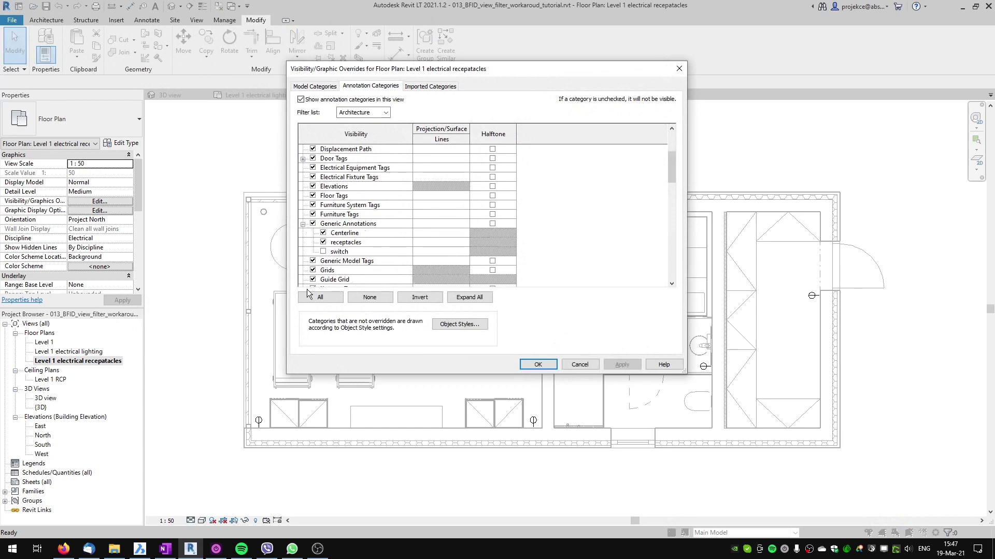
left_click(441, 241)
left_click(441, 241)
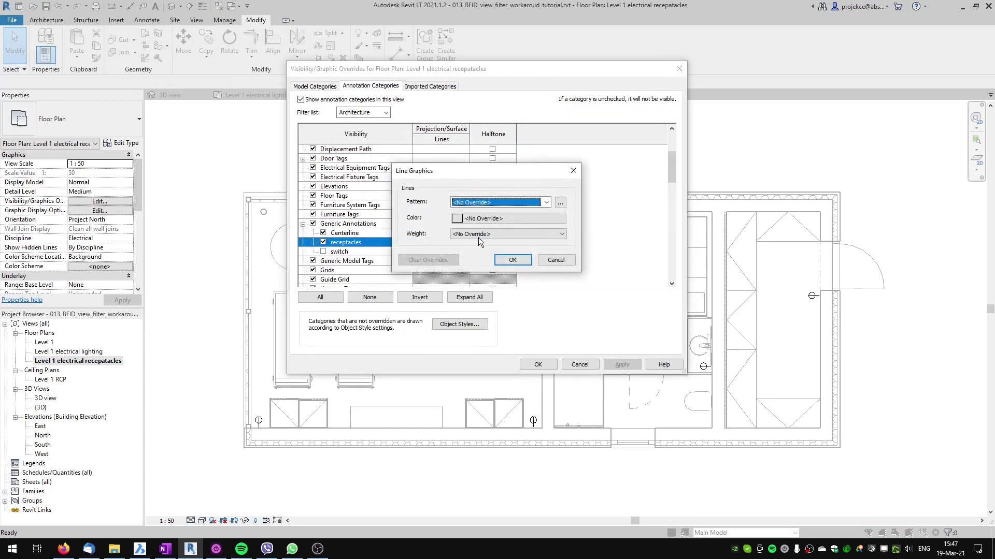
left_click(480, 218)
left_click(459, 230)
left_click(520, 307)
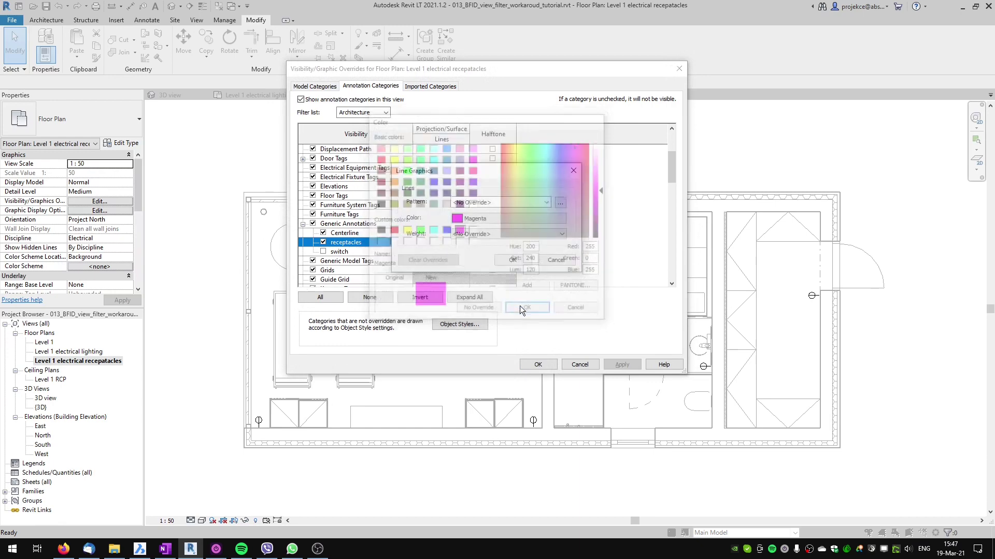
left_click(512, 260)
left_click(536, 364)
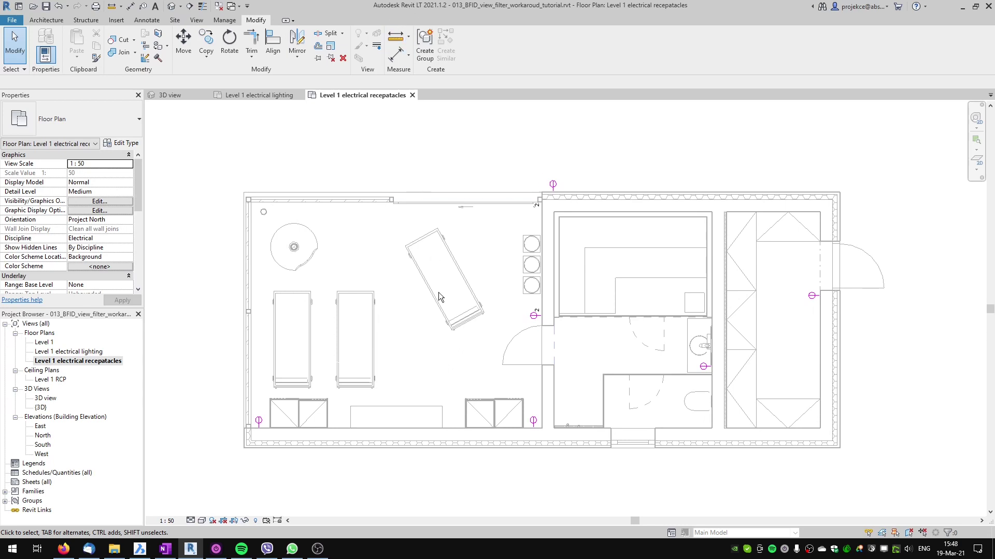
key("v")
key("g")
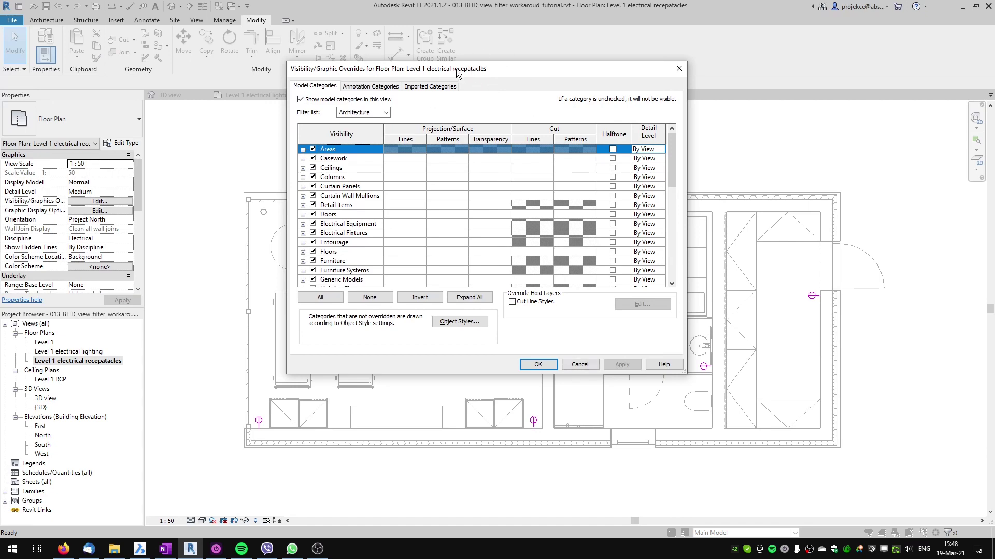
left_click(580, 365)
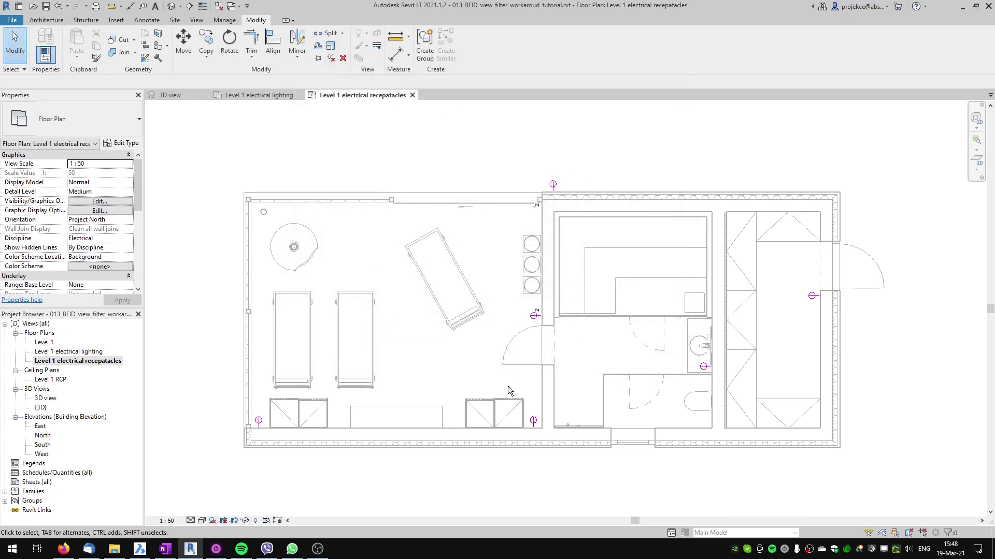